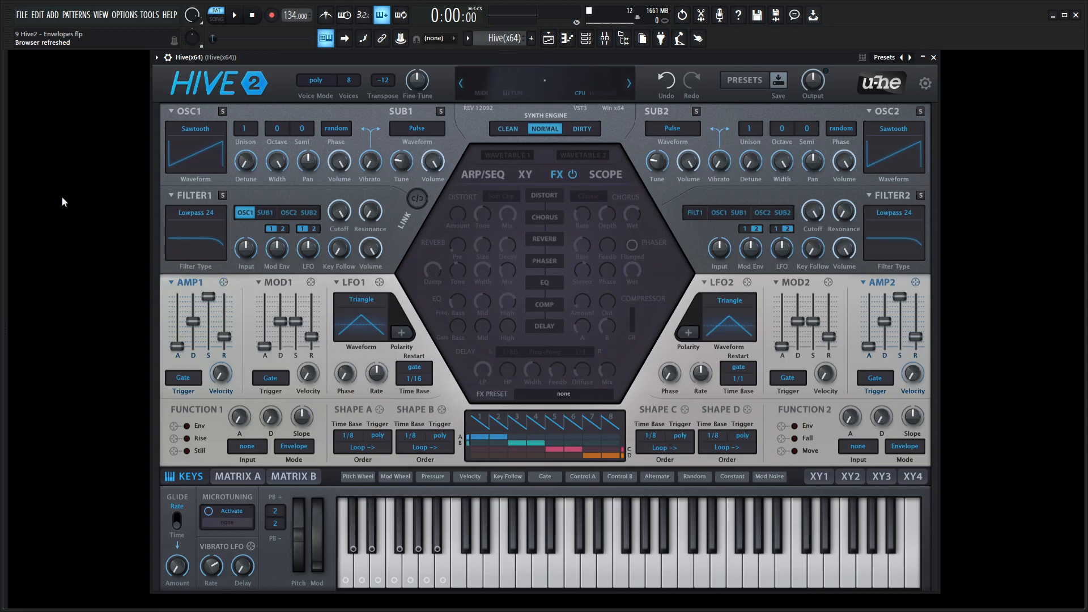
Lower the AMP1 envelope's sustain and release to minimum and play test notes
{"action": "key", "text": "h"}
{"action": "key", "text": "j"}
{"action": "left_click_drag", "start_coordinate": [209, 297], "coordinate": [213, 390]}
{"action": "left_click_drag", "start_coordinate": [225, 337], "coordinate": [229, 396]}
{"action": "key", "text": "q"}
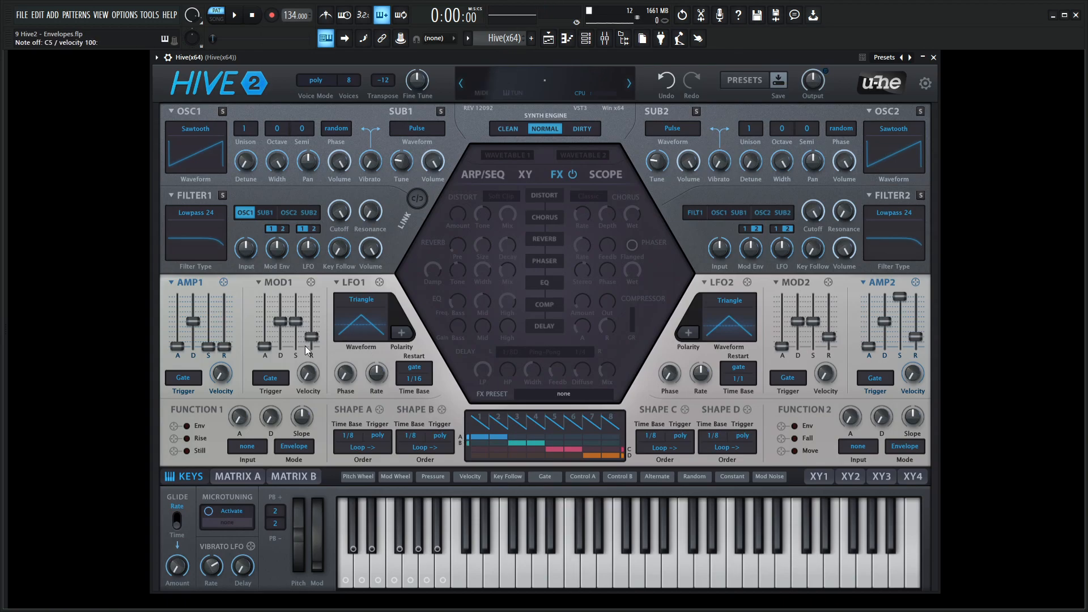
Try different AMP1 envelope slider positions while playing repeated notes to hear their effect
{"action": "left_click_drag", "start_coordinate": [225, 346], "coordinate": [183, 322]}
{"action": "key", "text": "q"}
{"action": "key", "text": "q"}
{"action": "key", "text": "q"}
{"action": "key", "text": "q"}
{"action": "key", "text": "q"}
{"action": "key", "text": "q"}
{"action": "key", "text": "q"}
{"action": "key", "text": "h"}
{"action": "key", "text": "q"}
{"action": "key", "text": "j"}
{"action": "key", "text": "h"}
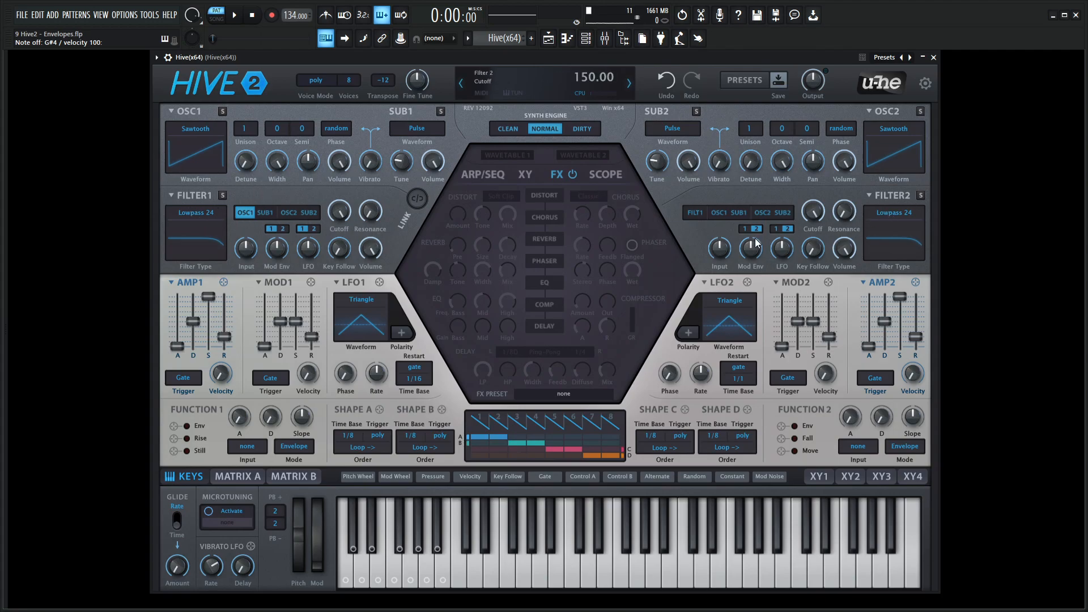
Feed Filter 1 into Filter 2 and shape AMP2 with minimum sustain and release and a shorter decay
{"action": "left_click", "coordinate": [696, 213]}
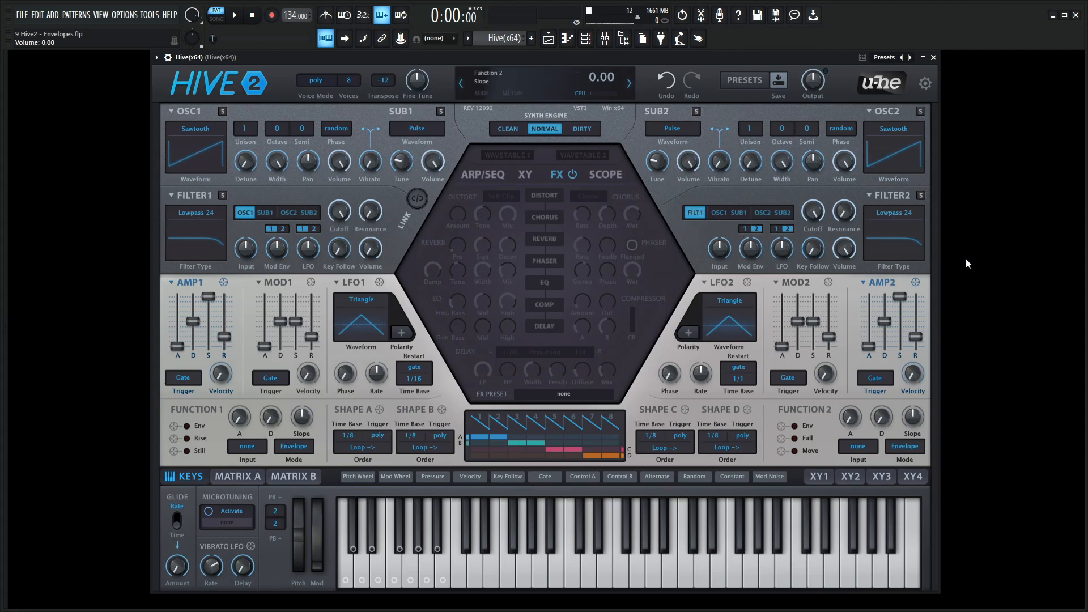
{"action": "left_click_drag", "start_coordinate": [916, 337], "coordinate": [899, 385]}
{"action": "left_click_drag", "start_coordinate": [916, 322], "coordinate": [889, 335]}
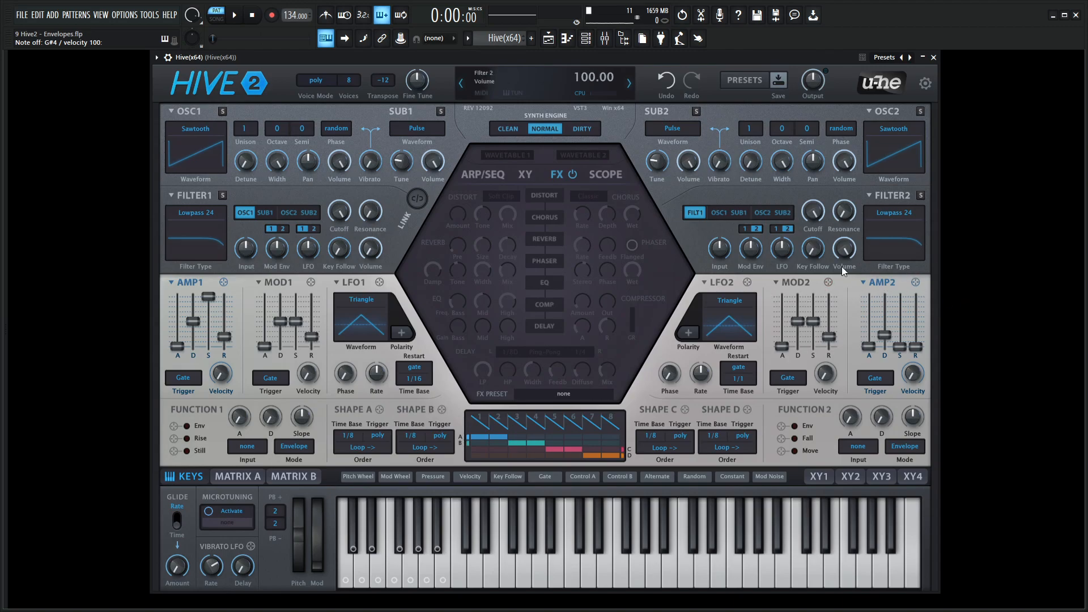
Reset the synth to its init patch
{"action": "left_click_drag", "start_coordinate": [915, 282], "coordinate": [872, 282]}
{"action": "left_click", "coordinate": [601, 80]}
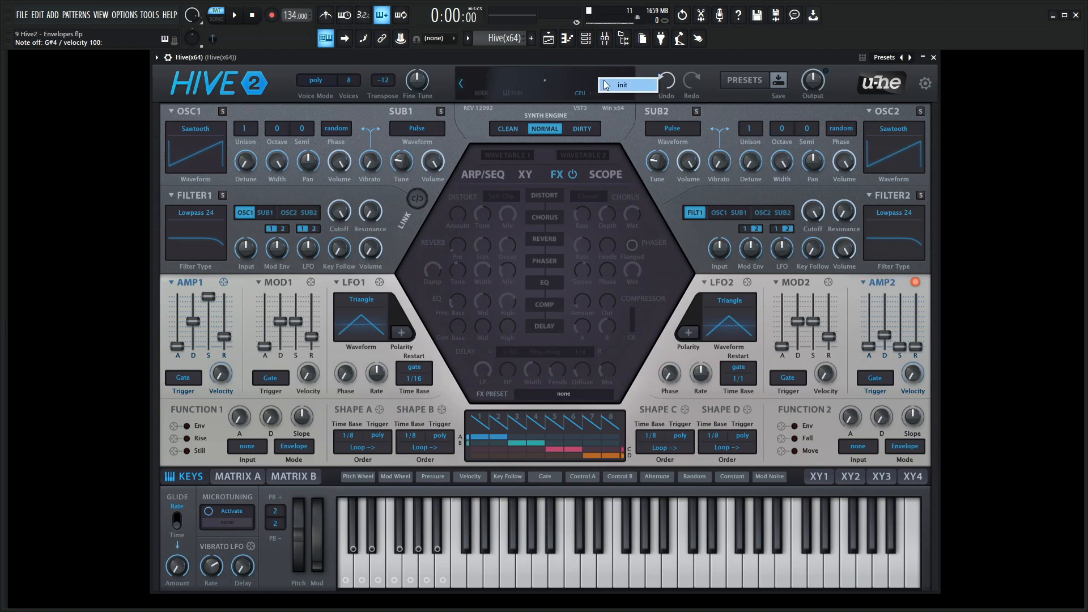
{"action": "left_click", "coordinate": [605, 85]}
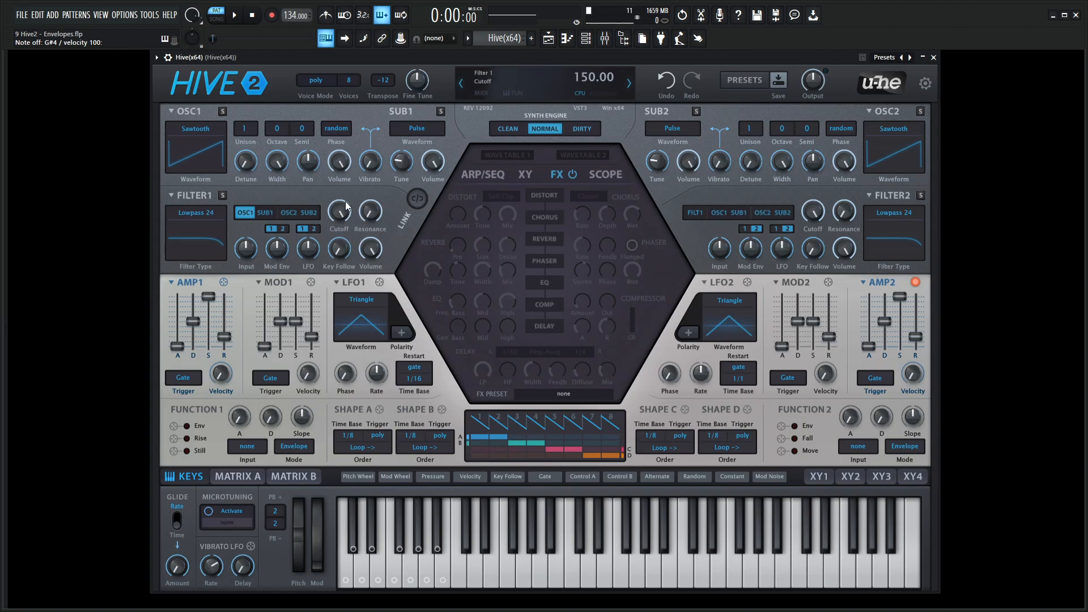
Lower Filter 1's cutoff, set its resonance to 51 and raise its Mod Env depth to 37
{"action": "left_click_drag", "start_coordinate": [341, 211], "coordinate": [342, 233]}
{"action": "left_click_drag", "start_coordinate": [370, 211], "coordinate": [371, 138]}
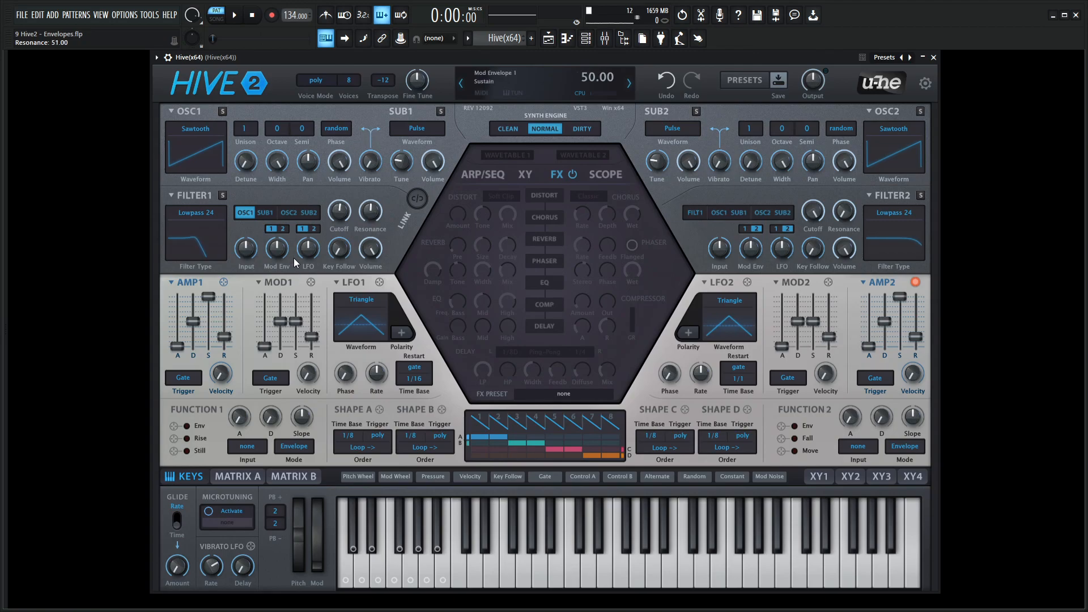
{"action": "left_click_drag", "start_coordinate": [295, 258], "coordinate": [293, 239]}
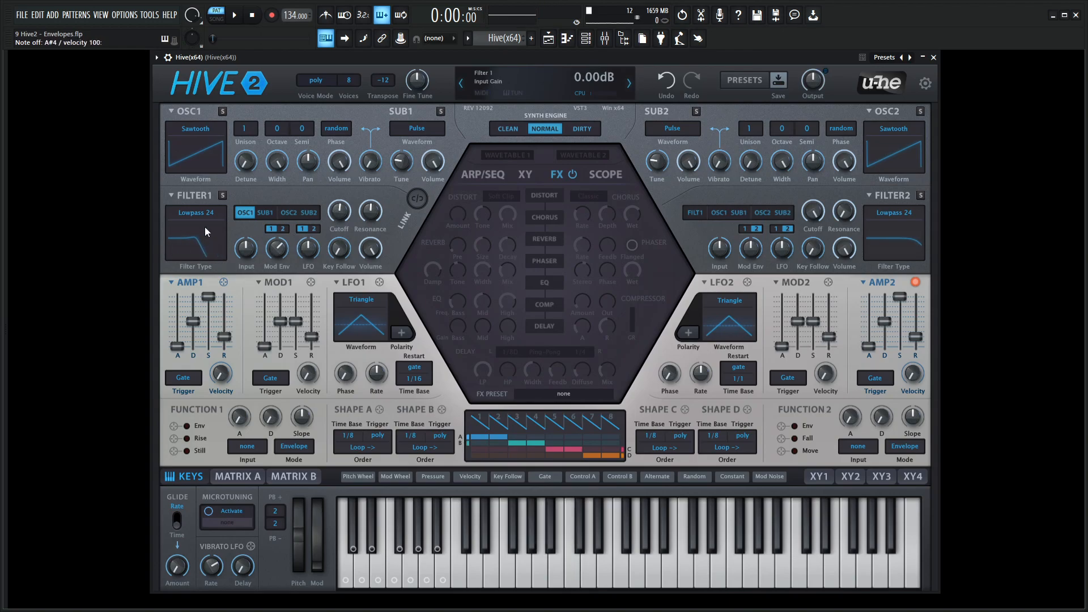
Give MOD1 minimum sustain and release with a shorter decay, and set Filter 1's Mod Env depth to 35
{"action": "mouse_move", "coordinate": [297, 323]}
{"action": "left_mouse_down"}
{"action": "mouse_move", "coordinate": [295, 342]}
{"action": "mouse_move", "coordinate": [283, 319]}
{"action": "mouse_move", "coordinate": [285, 334]}
{"action": "left_mouse_up"}
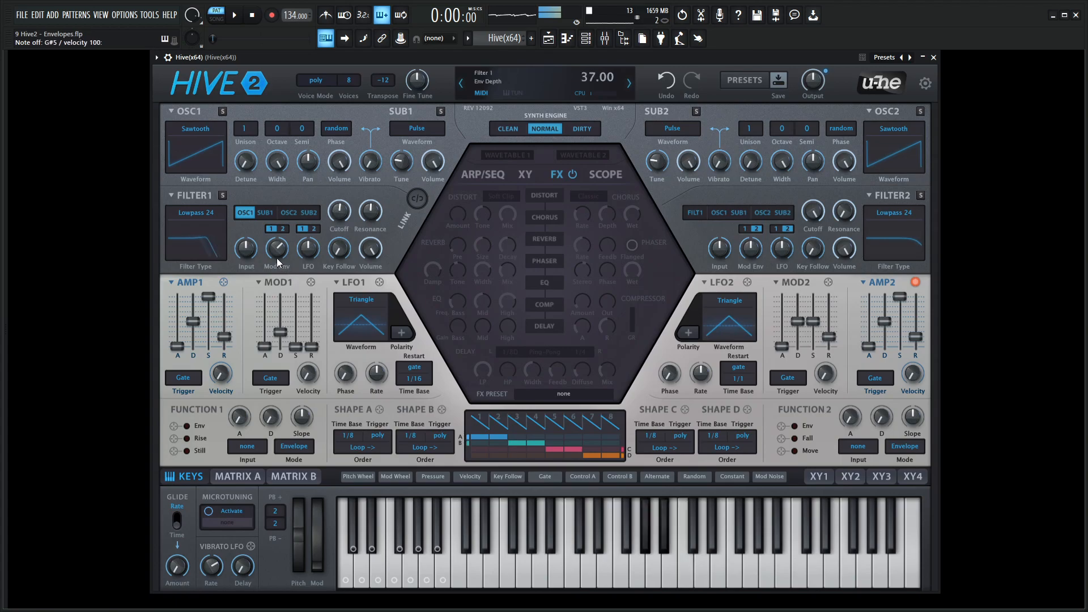
{"action": "mouse_move", "coordinate": [281, 258]}
{"action": "left_mouse_down"}
{"action": "mouse_move", "coordinate": [287, 225]}
{"action": "mouse_move", "coordinate": [277, 279]}
{"action": "left_mouse_up"}
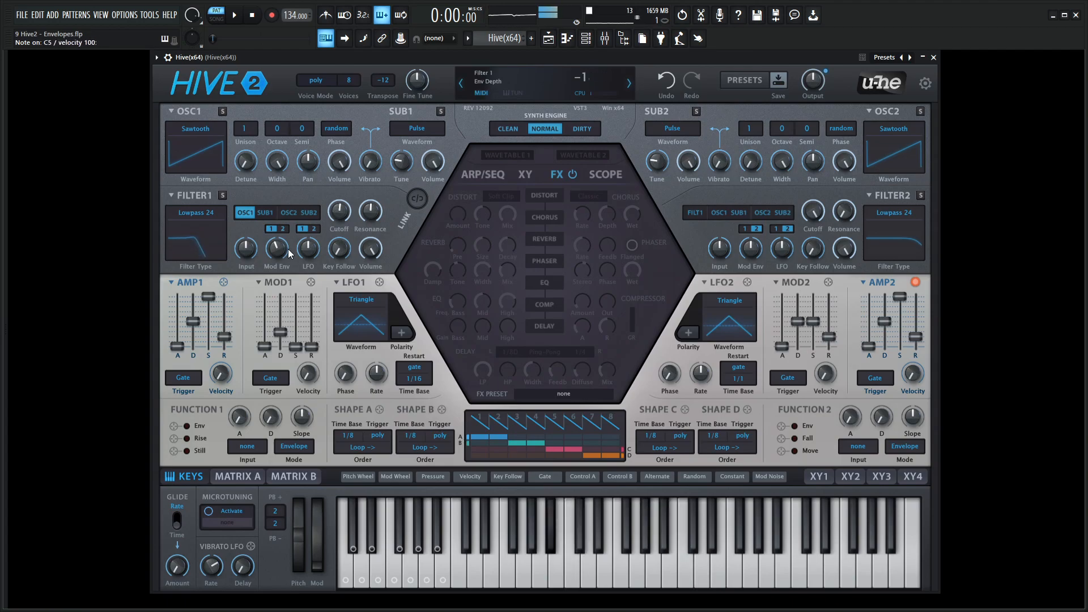
{"action": "mouse_move", "coordinate": [290, 254]}
{"action": "left_mouse_down"}
{"action": "mouse_move", "coordinate": [288, 226]}
{"action": "mouse_move", "coordinate": [280, 243]}
{"action": "left_mouse_up"}
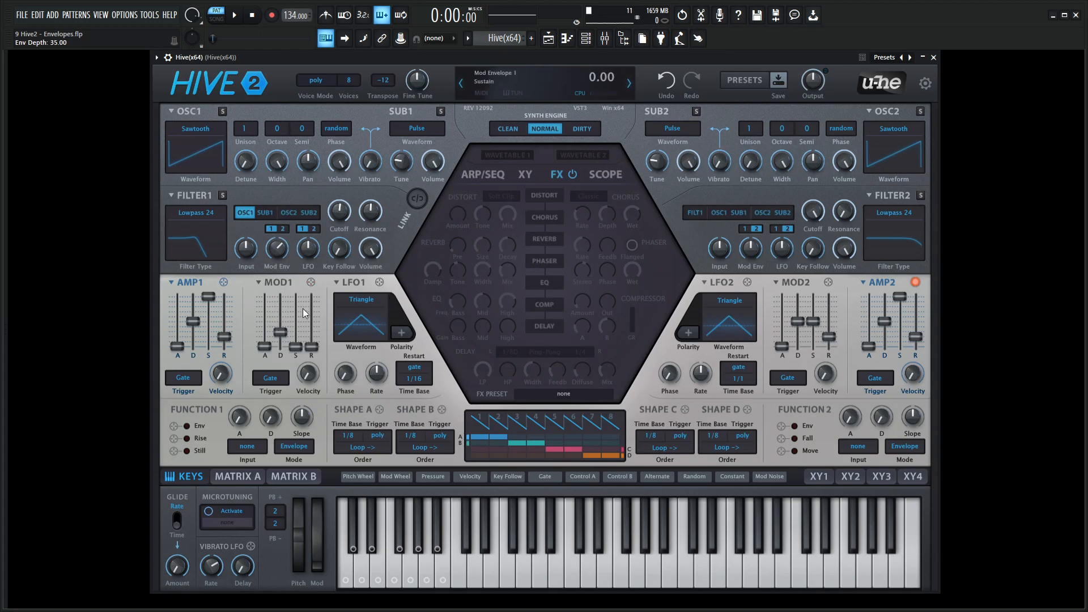
Switch Filter 1's Mod Env source to 2 and give MOD2 minimum sustain and release with a longer decay
{"action": "left_click", "coordinate": [284, 229]}
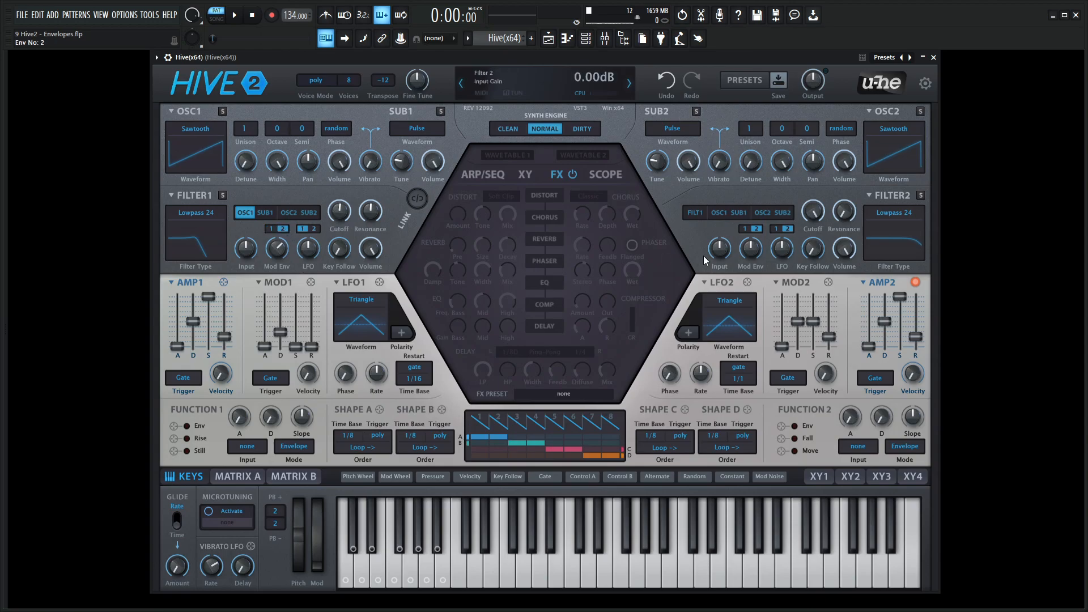
{"action": "left_click_drag", "start_coordinate": [815, 323], "coordinate": [815, 378]}
{"action": "left_click_drag", "start_coordinate": [829, 336], "coordinate": [832, 370]}
{"action": "mouse_move", "coordinate": [801, 321]}
{"action": "left_mouse_down"}
{"action": "mouse_move", "coordinate": [804, 309]}
{"action": "mouse_move", "coordinate": [806, 318]}
{"action": "left_mouse_up"}
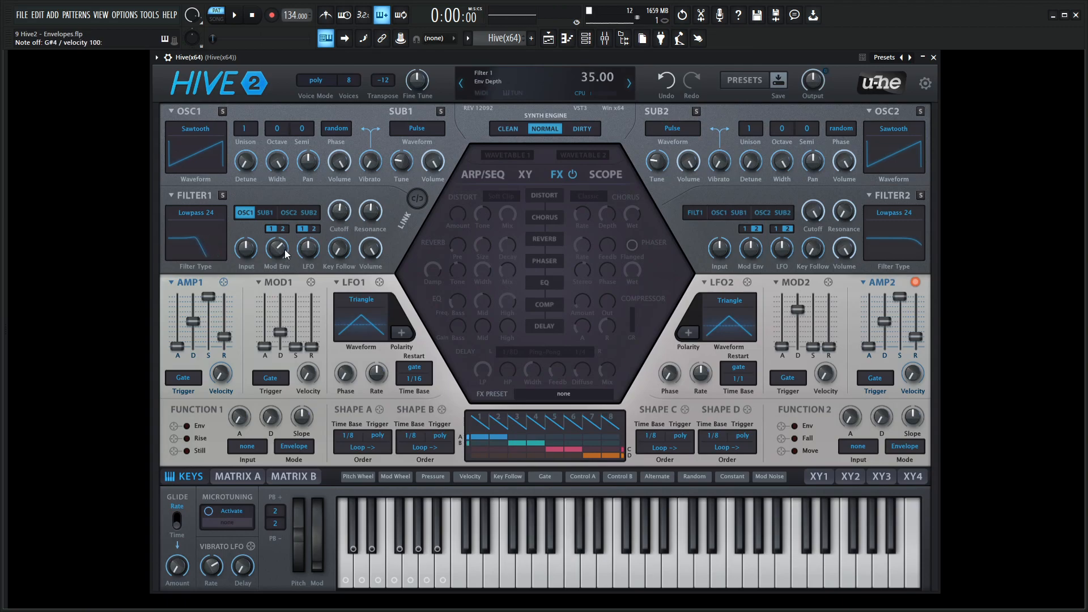
Readjust Filter 1's resonance and cutoff, and set the MOD1 envelope's decay to 34
{"action": "left_click_drag", "start_coordinate": [369, 214], "coordinate": [342, 210]}
{"action": "left_click_drag", "start_coordinate": [281, 334], "coordinate": [281, 331]}
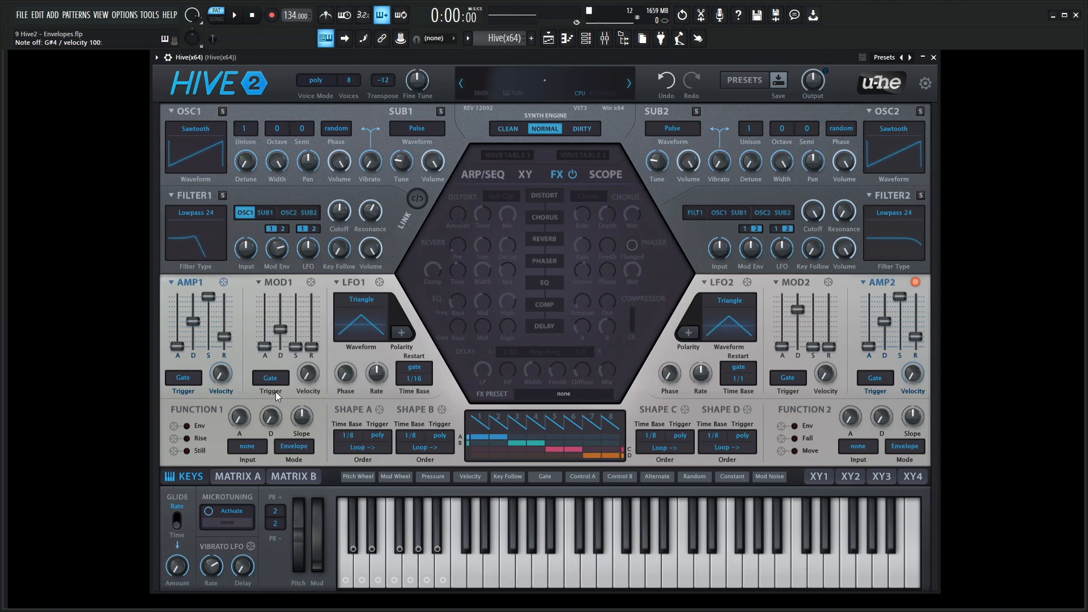
Play a series of separate and overlapping notes to hear MOD1 respond with its Gate trigger
{"action": "key", "text": "q"}
{"action": "key", "text": "q"}
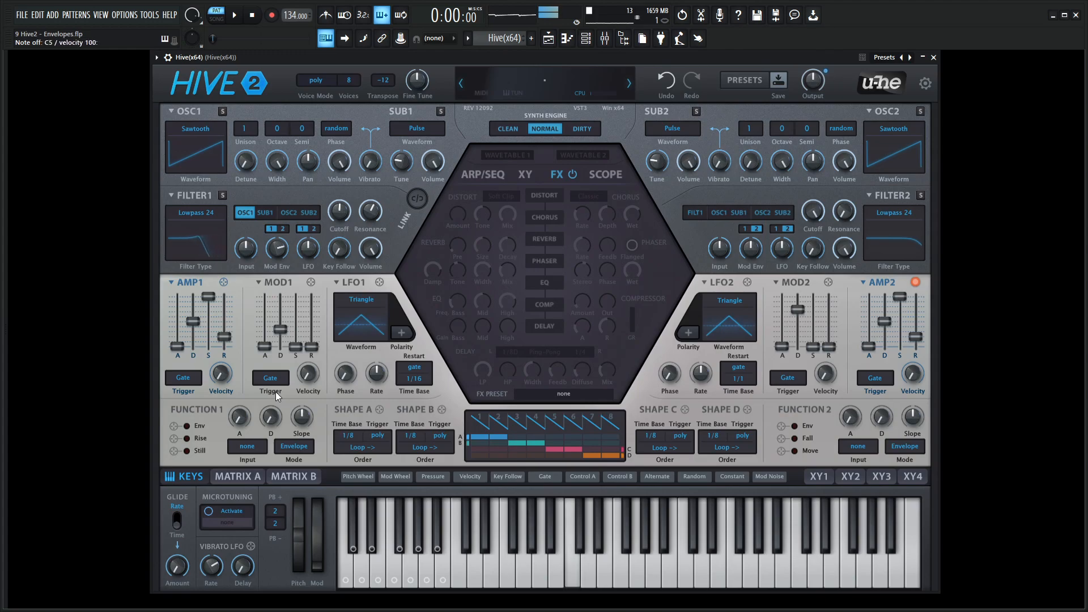
{"action": "key", "text": "j"}
{"action": "key", "text": "h"}
{"action": "key", "text": "h"}
{"action": "key", "text": "q"}
{"action": "key", "text": "j"}
{"action": "key", "text": "h"}
{"action": "key", "text": "b"}
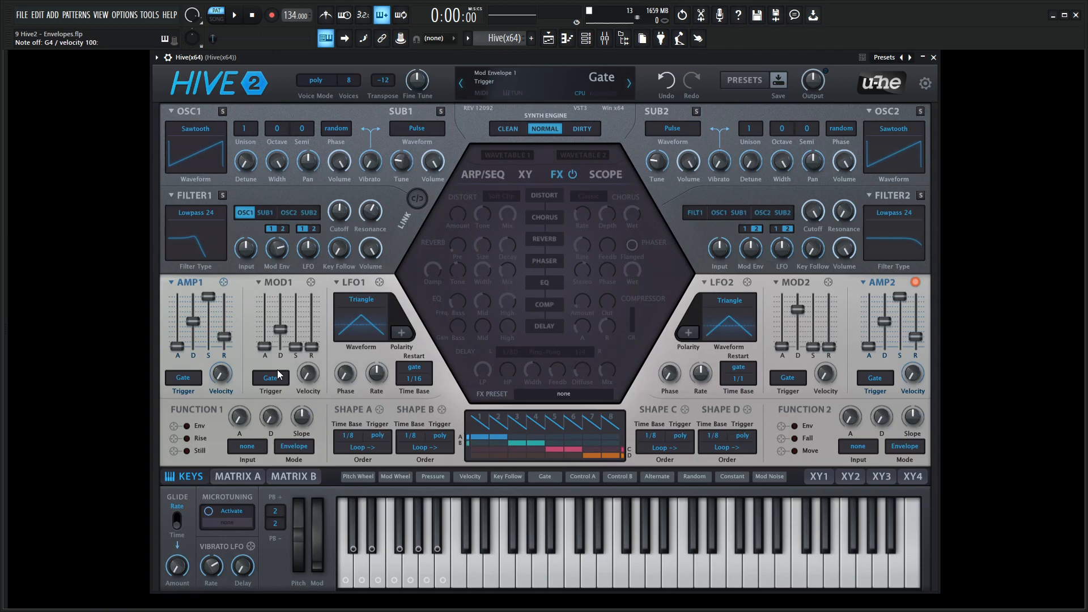
{"action": "key", "text": "q"}
{"action": "key", "text": "j"}
{"action": "key", "text": "q"}
{"action": "key", "text": "h"}
{"action": "key", "text": "j"}
{"action": "key", "text": "q"}
{"action": "key", "text": "h"}
{"action": "key", "text": "b"}
{"action": "key", "text": "j"}
{"action": "key", "text": "q"}
{"action": "key", "text": "h"}
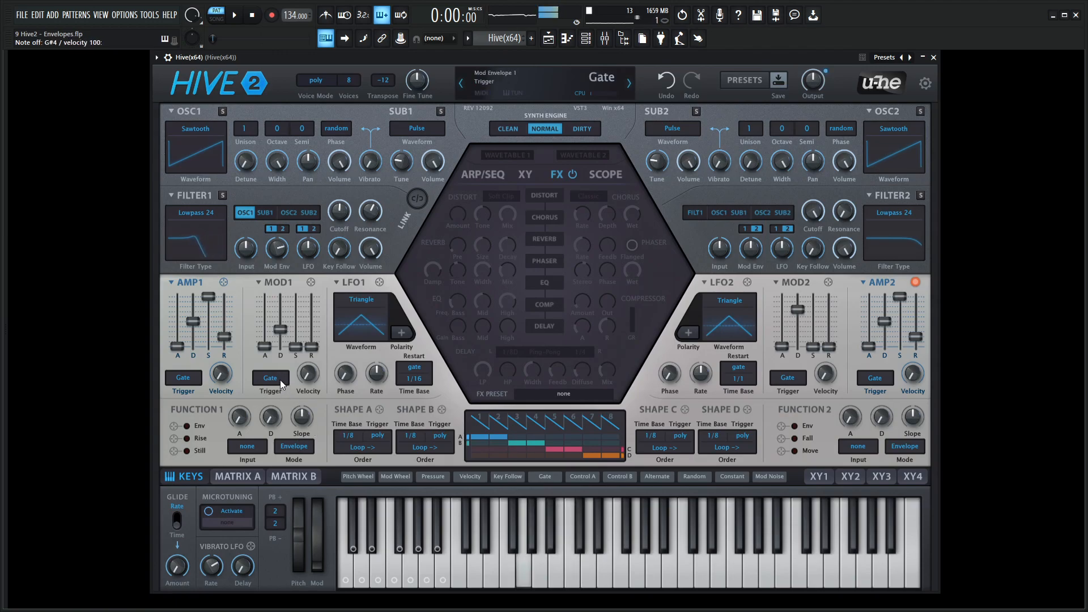
Set the MOD1 trigger to One Shot and raise the AMP1 release to 53
{"action": "left_click", "coordinate": [271, 378]}
{"action": "left_click", "coordinate": [334, 400]}
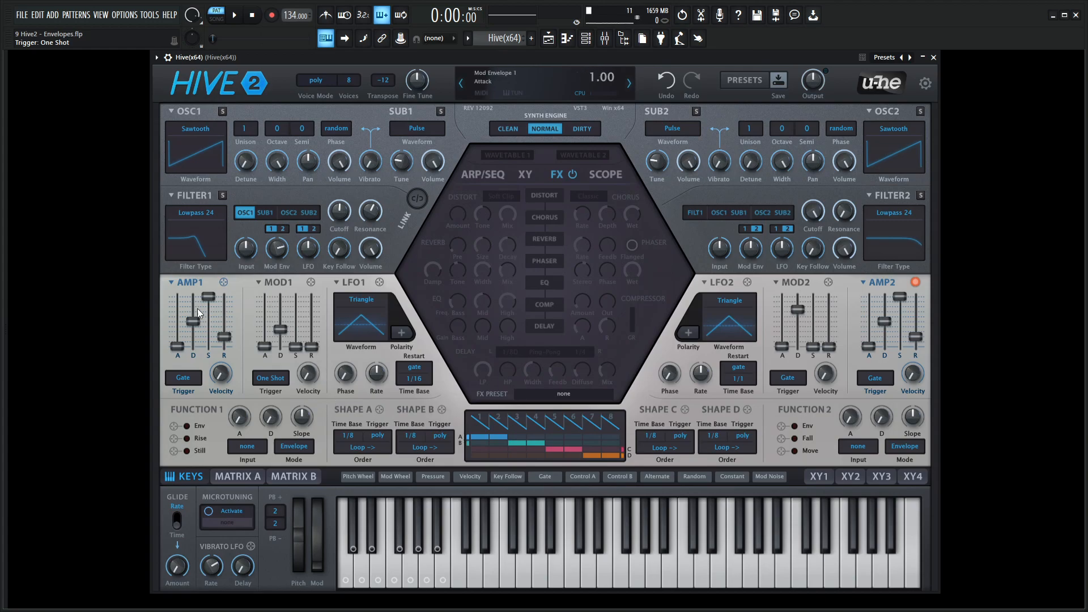
{"action": "left_click_drag", "start_coordinate": [227, 338], "coordinate": [231, 322]}
Set the MOD1 trigger to Gate and play short repeated notes
{"action": "left_click", "coordinate": [271, 378]}
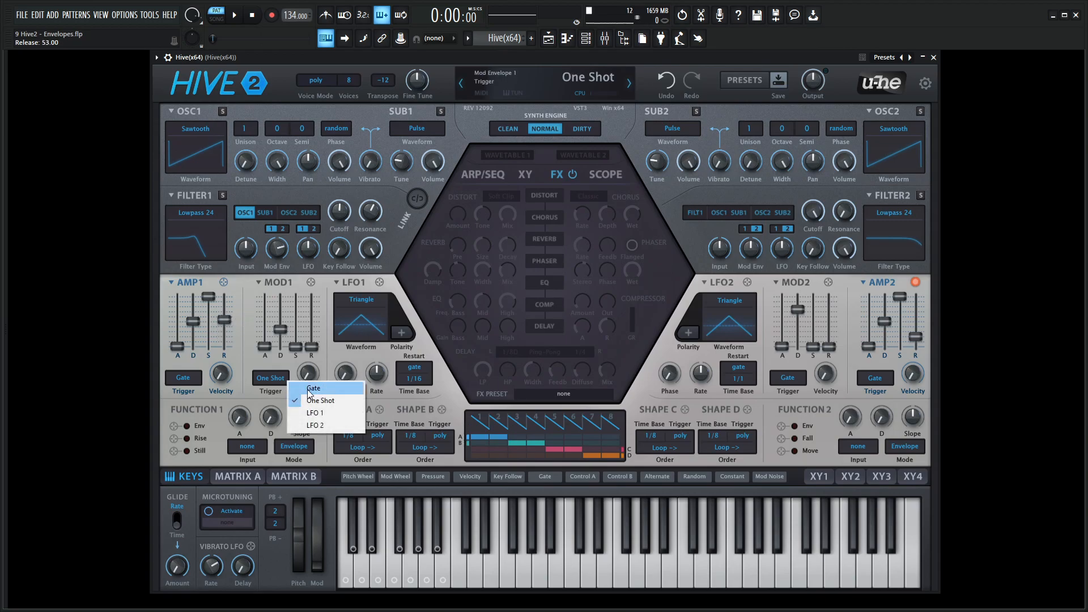
{"action": "left_click", "coordinate": [306, 385]}
{"action": "key", "text": "q"}
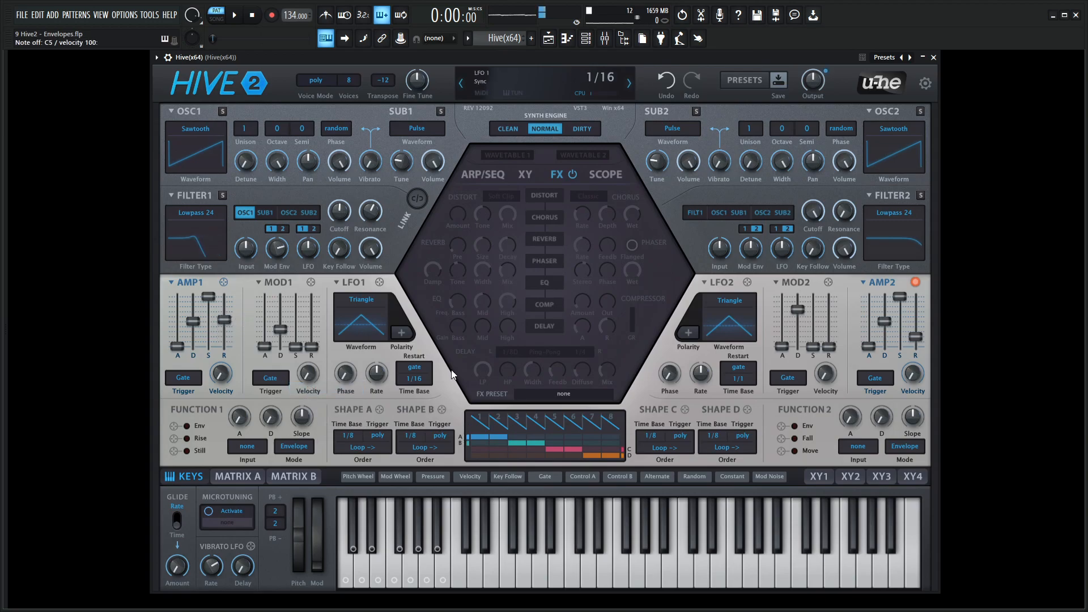
{"action": "key", "text": "q"}
{"action": "key", "text": "q"}
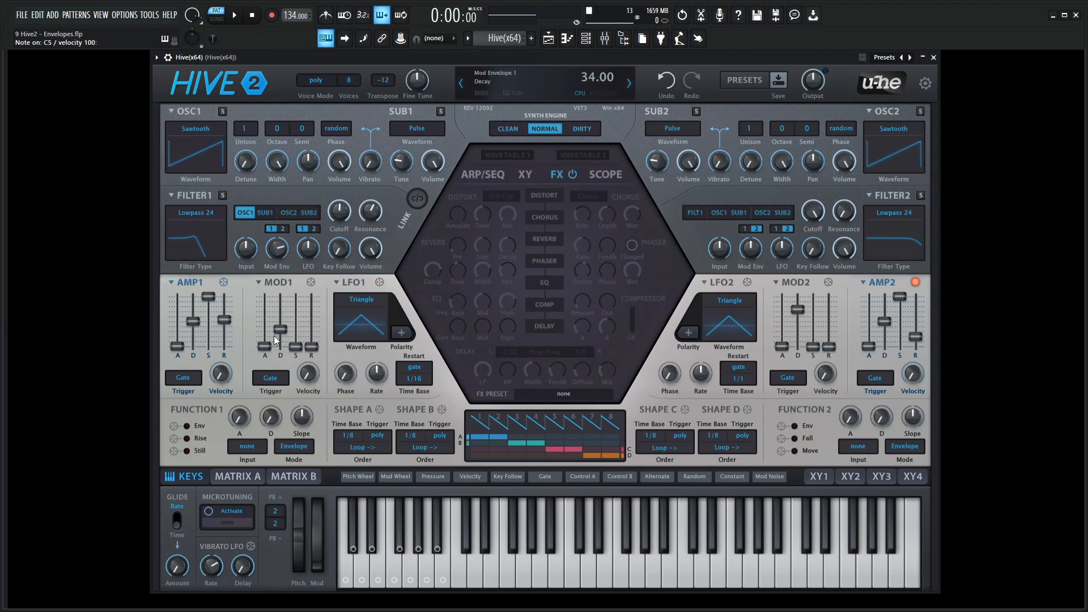
Set the MOD1 trigger to One Shot and play a couple of notes
{"action": "left_click", "coordinate": [276, 379]}
{"action": "left_click", "coordinate": [313, 398]}
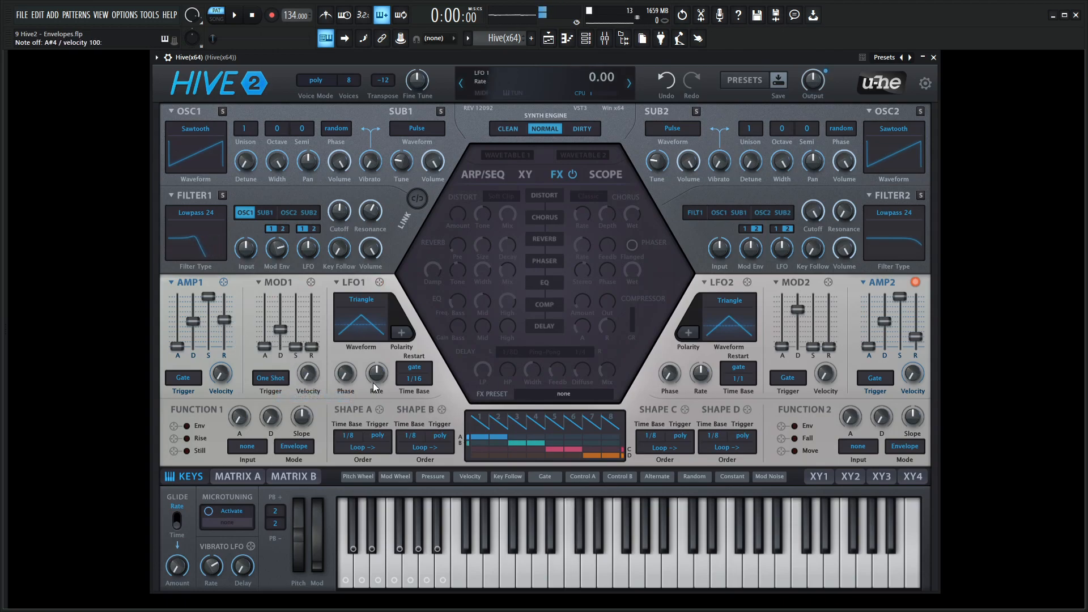
{"action": "key", "text": "j"}
{"action": "key", "text": "comma"}
Set the AMP1 release to 48 and play a run of short notes to hear the One Shot behaviour
{"action": "mouse_move", "coordinate": [225, 348]}
{"action": "left_mouse_down"}
{"action": "mouse_move", "coordinate": [227, 329]}
{"action": "mouse_move", "coordinate": [210, 346]}
{"action": "mouse_move", "coordinate": [226, 327]}
{"action": "left_mouse_up"}
{"action": "key", "text": "h"}
{"action": "key", "text": "j"}
{"action": "key", "text": "comma"}
{"action": "key", "text": "j"}
{"action": "key", "text": "h"}
{"action": "key", "text": "comma"}
{"action": "key", "text": "j"}
{"action": "key", "text": "h"}
{"action": "key", "text": "j"}
{"action": "key", "text": "comma"}
{"action": "key", "text": "comma"}
{"action": "key", "text": "j"}
{"action": "key", "text": "h"}
{"action": "key", "text": "l"}
{"action": "key", "text": "comma"}
{"action": "key", "text": "j"}
{"action": "key", "text": "b"}
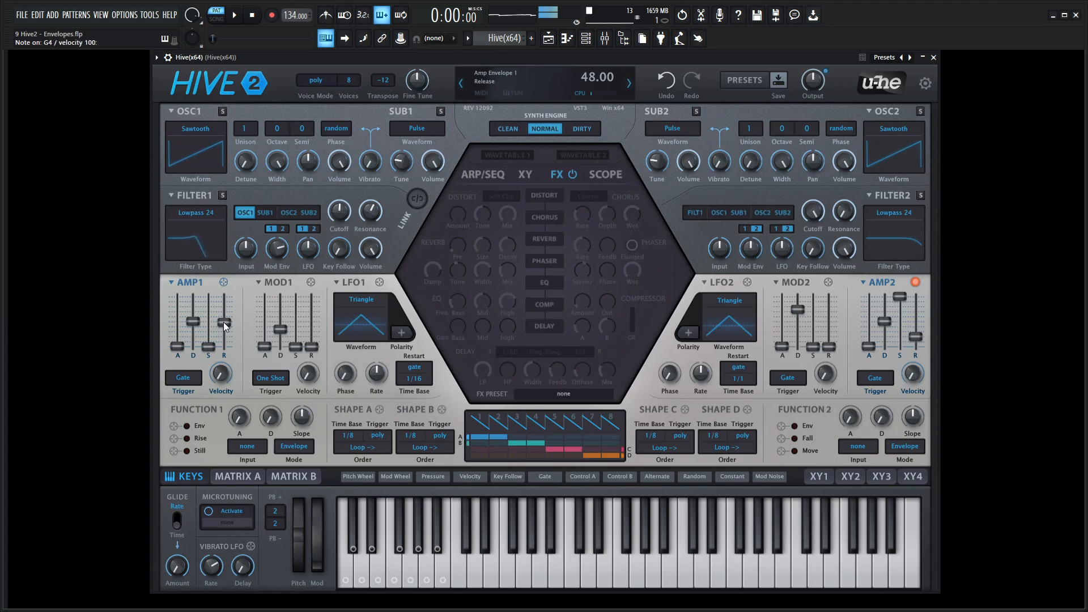
Set the MOD1 envelope's trigger to LFO 1
{"action": "left_click", "coordinate": [277, 379]}
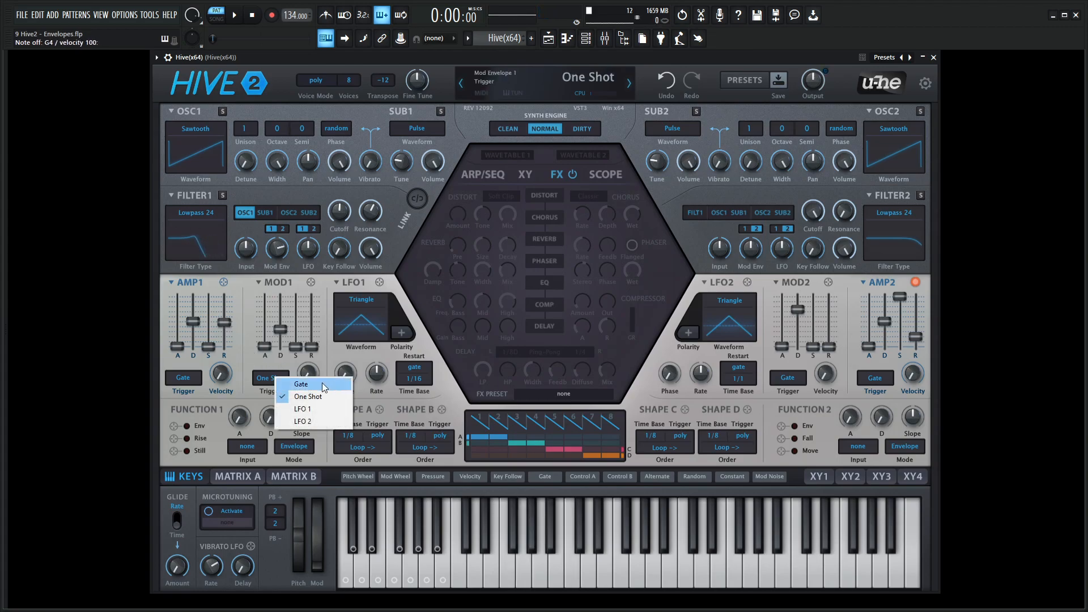
{"action": "left_click", "coordinate": [309, 409]}
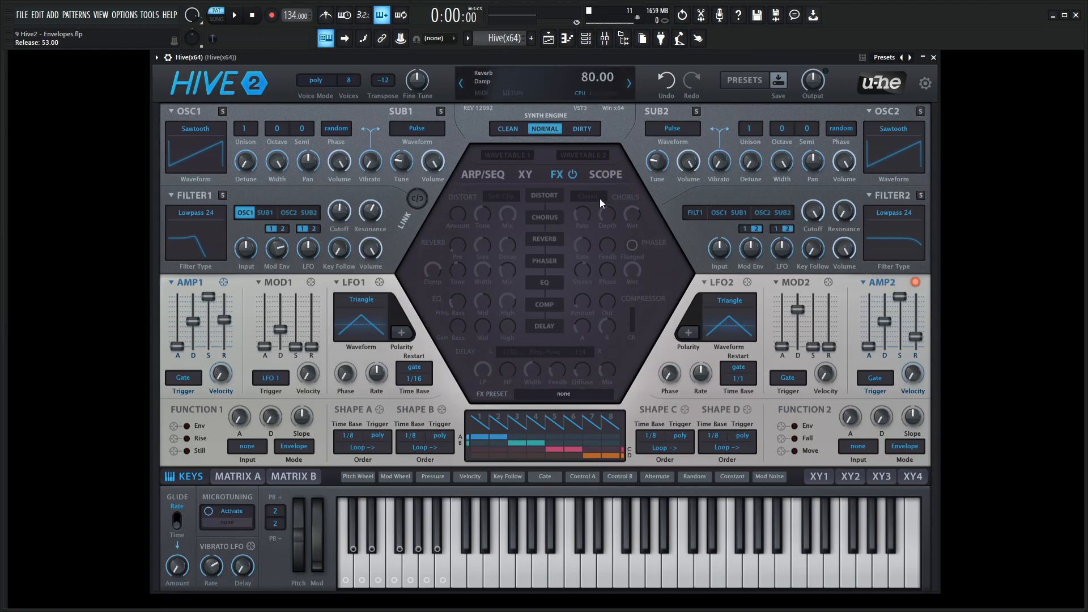
Show the Scope and assign MOD1 and LFO1 as its two displayed modulation sources
{"action": "left_click", "coordinate": [607, 176]}
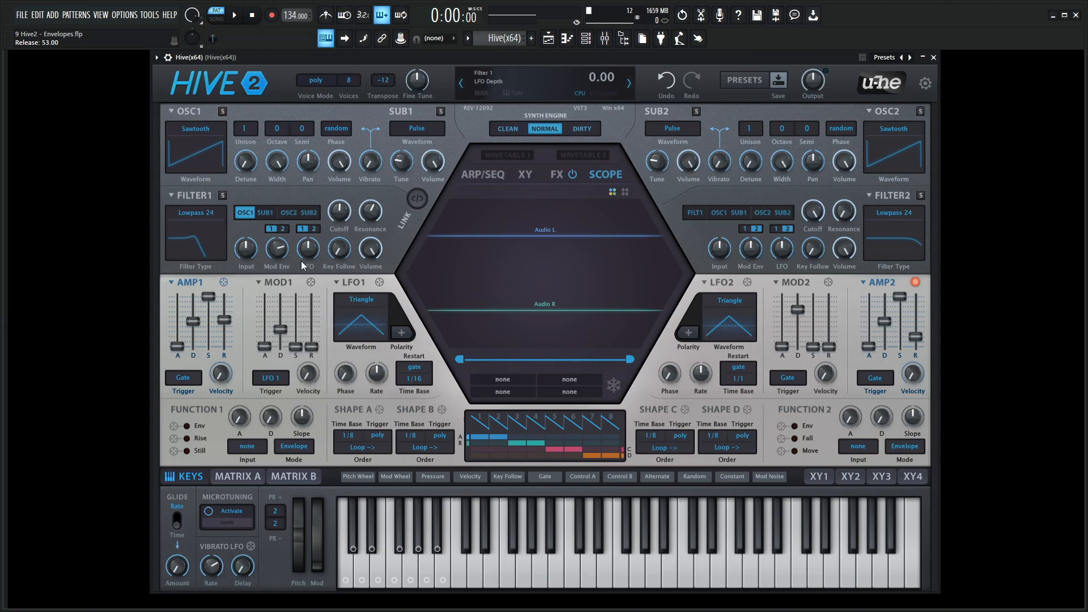
{"action": "left_click_drag", "start_coordinate": [366, 278], "coordinate": [607, 318]}
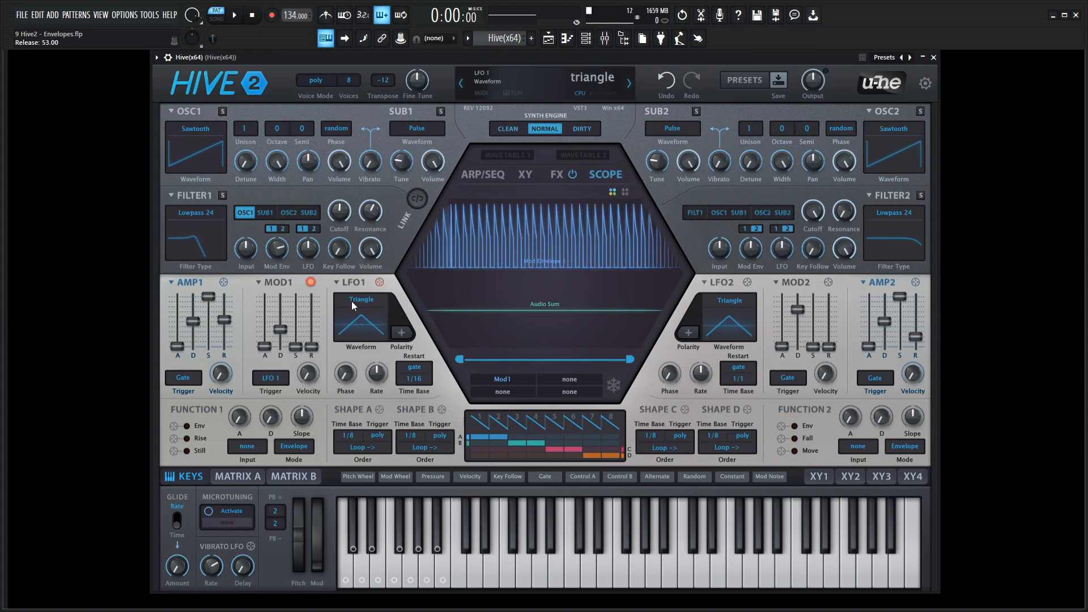
{"action": "left_click_drag", "start_coordinate": [379, 282], "coordinate": [517, 307]}
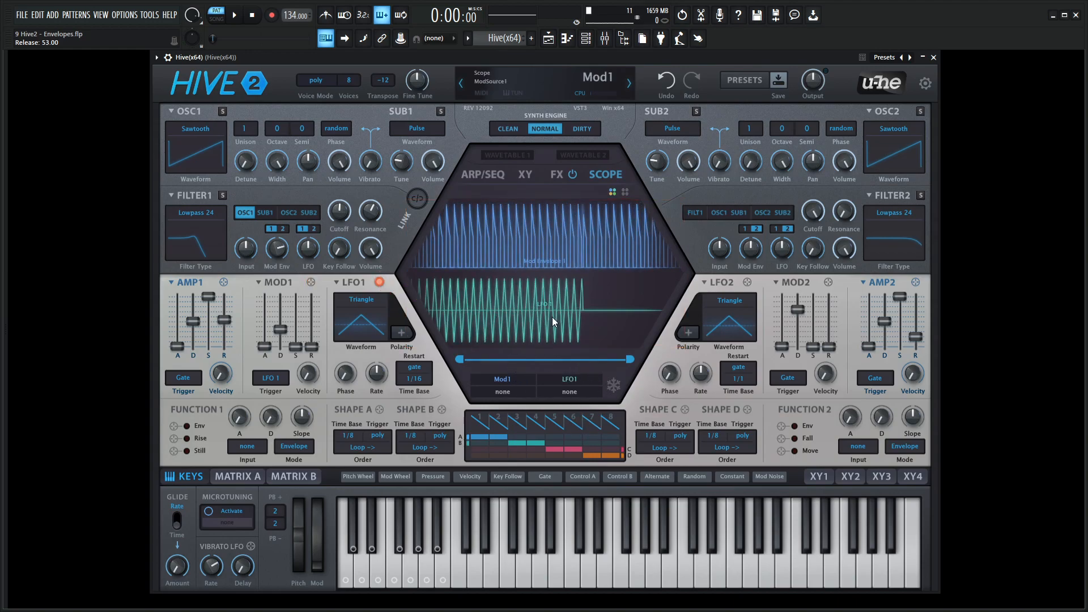
Set LFO1's time base to 1s
{"action": "left_click", "coordinate": [418, 383]}
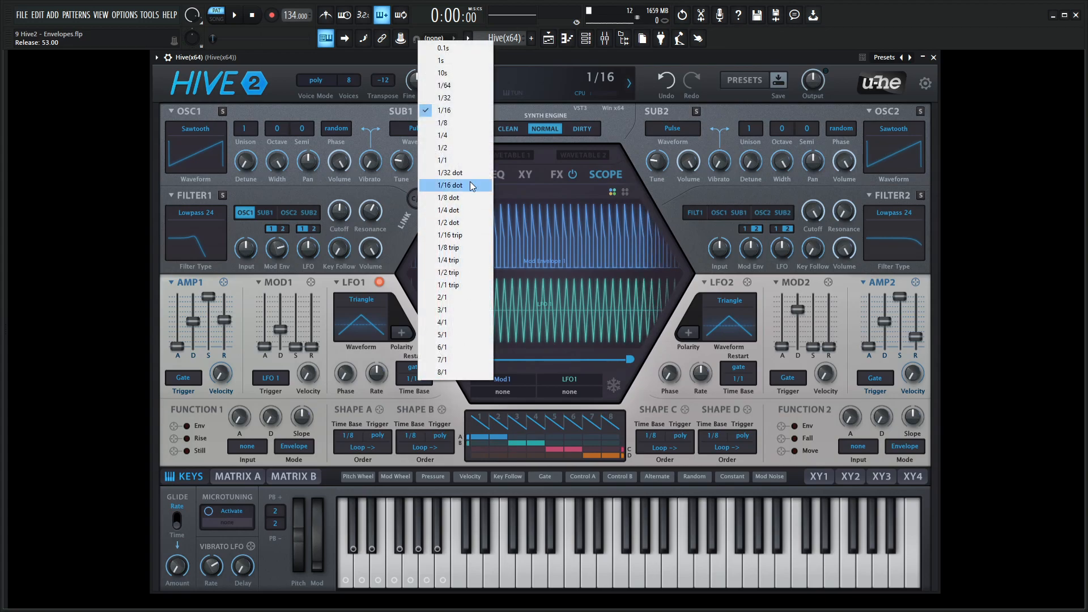
{"action": "left_click", "coordinate": [454, 78]}
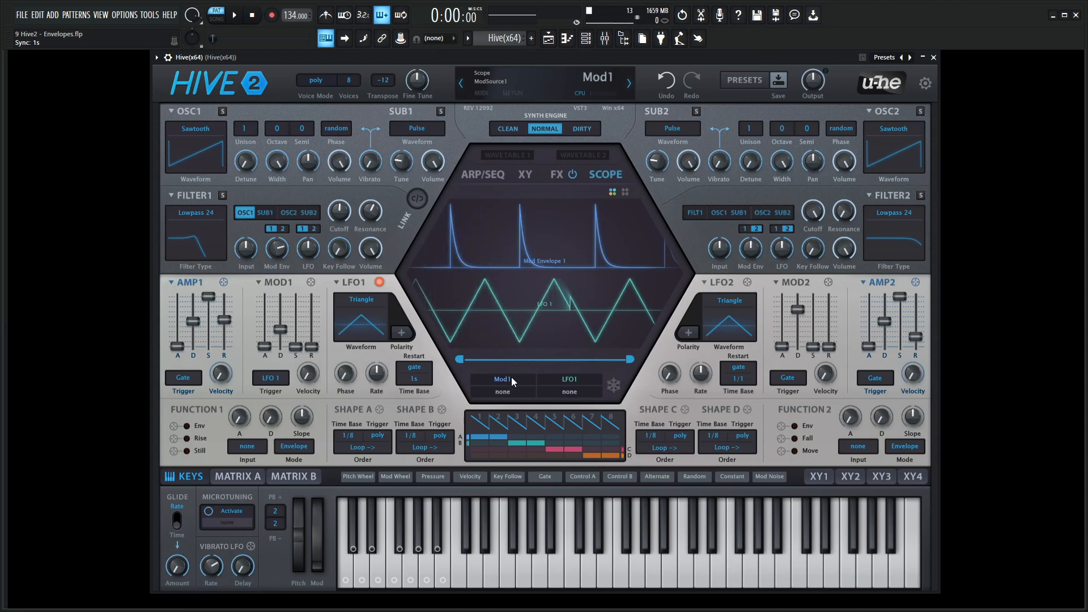
Narrow the Scope's visible range, then freeze and unfreeze the traces to compare MOD1 with LFO1
{"action": "left_click_drag", "start_coordinate": [630, 360], "coordinate": [591, 360]}
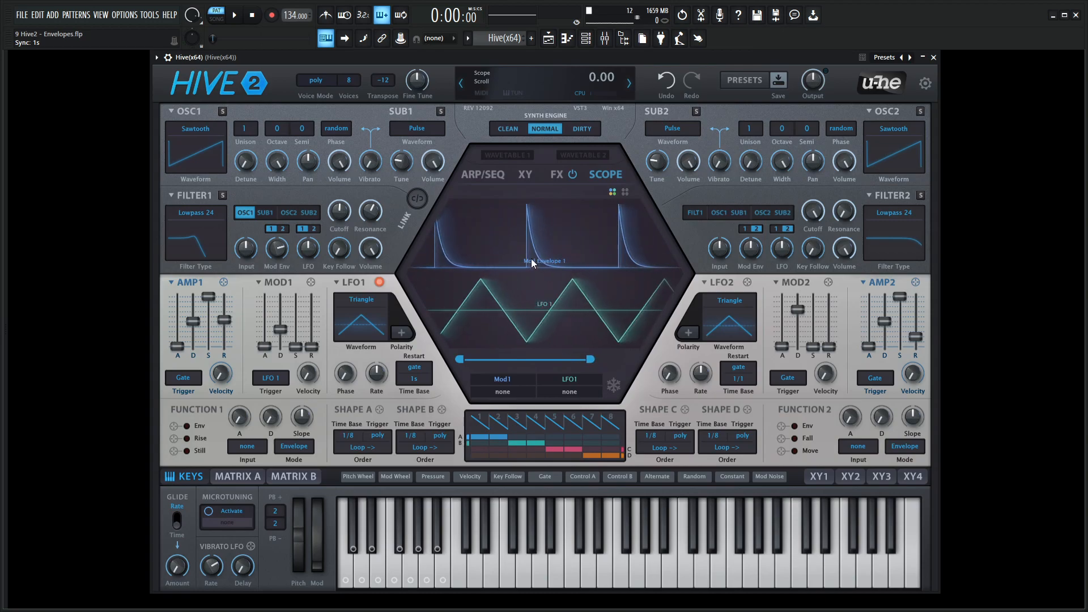
{"action": "left_click", "coordinate": [616, 389]}
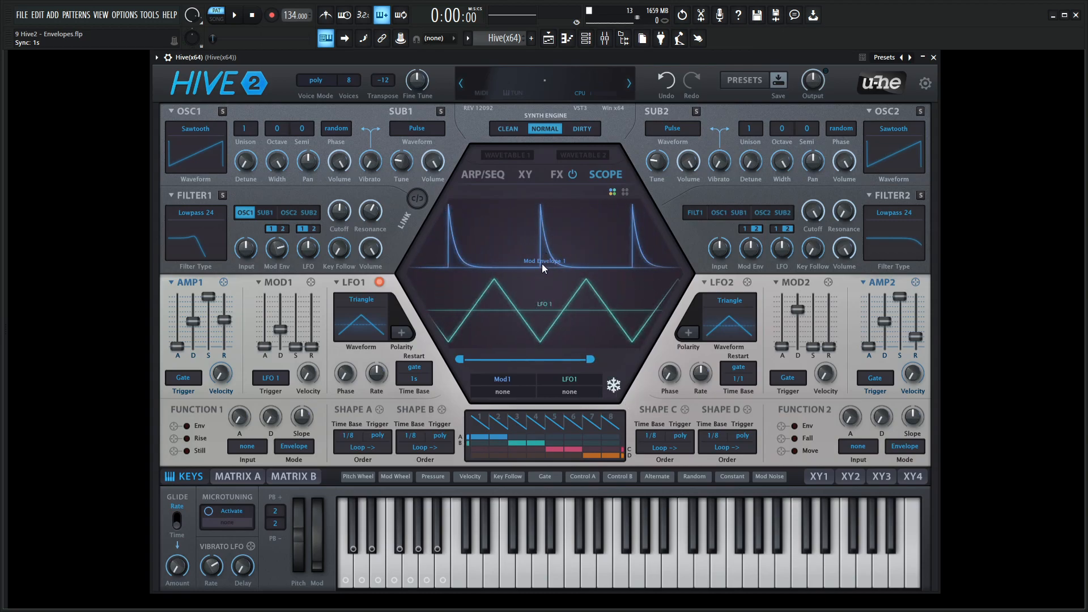
{"action": "left_click", "coordinate": [617, 386]}
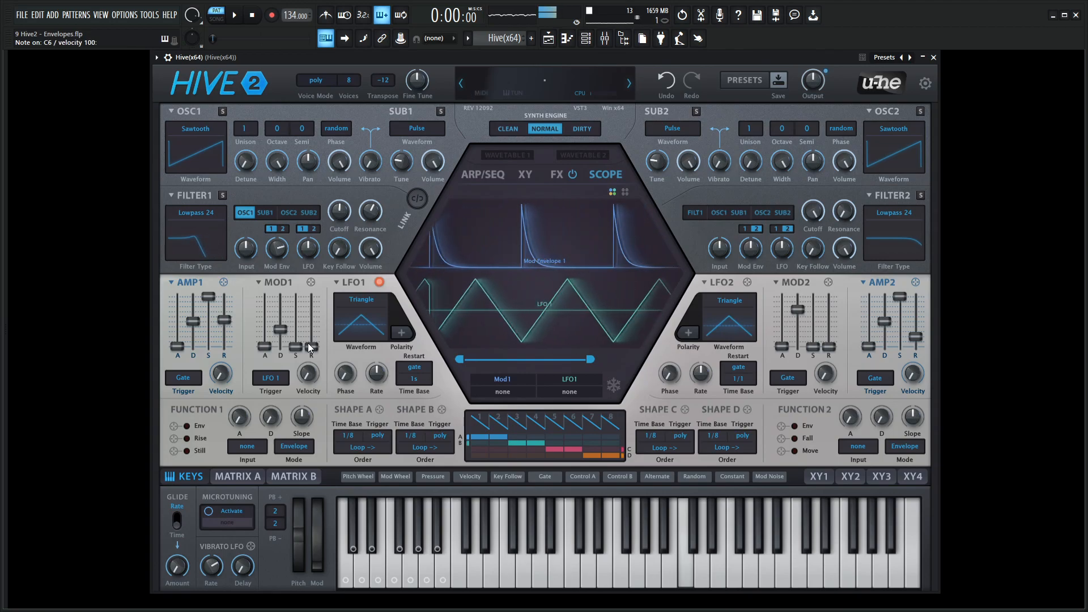
Raise the MOD1 envelope's decay slightly and set its trigger to Gate
{"action": "mouse_move", "coordinate": [280, 329]}
{"action": "left_mouse_down"}
{"action": "mouse_move", "coordinate": [287, 319]}
{"action": "mouse_move", "coordinate": [288, 329]}
{"action": "left_mouse_up"}
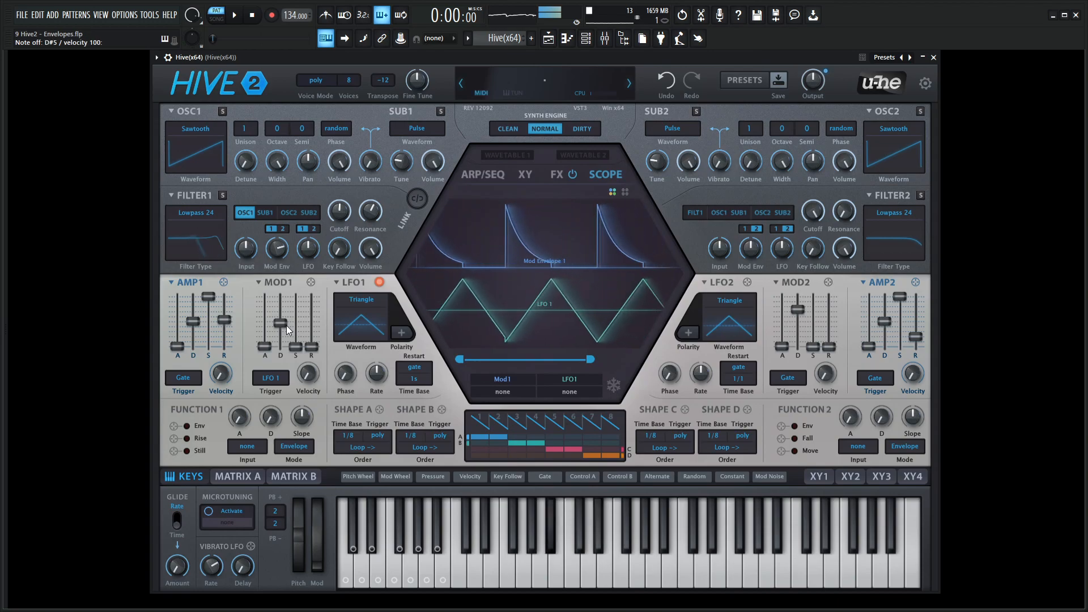
{"action": "left_click", "coordinate": [284, 378]}
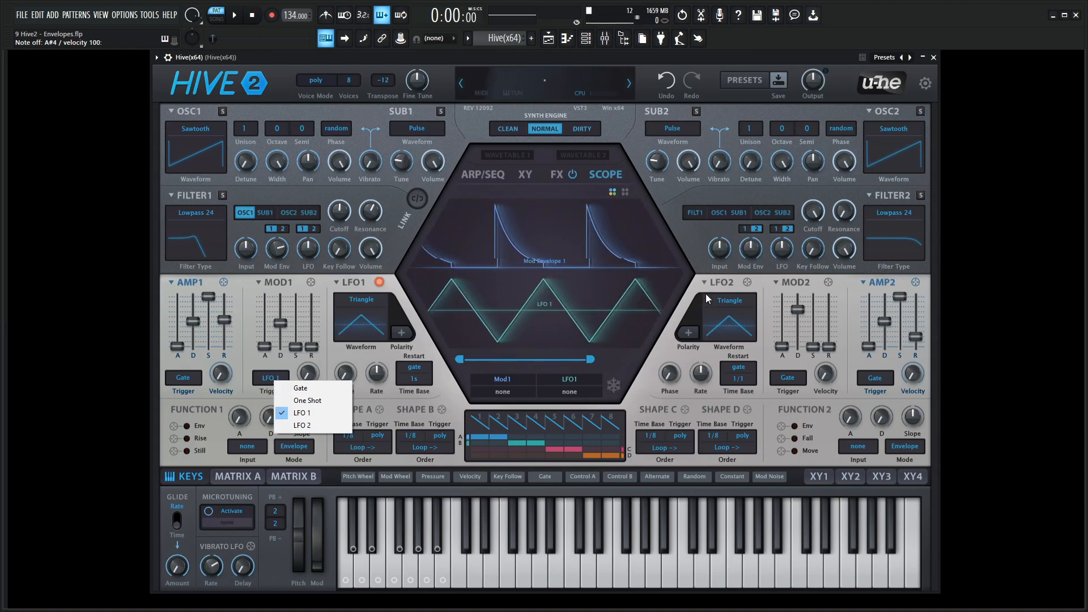
{"action": "left_click", "coordinate": [652, 377]}
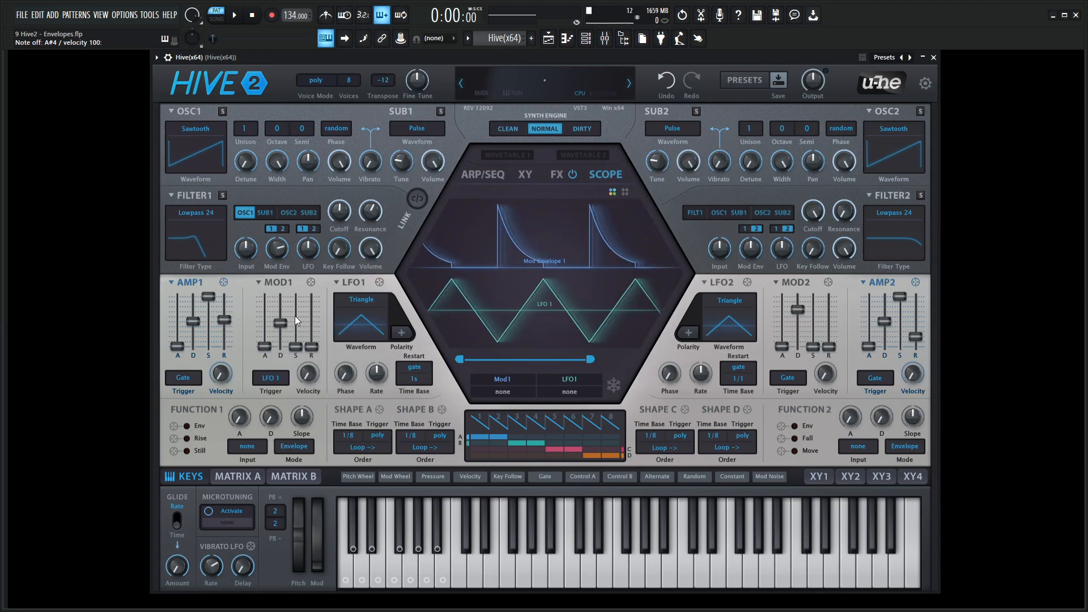
{"action": "left_click", "coordinate": [277, 380]}
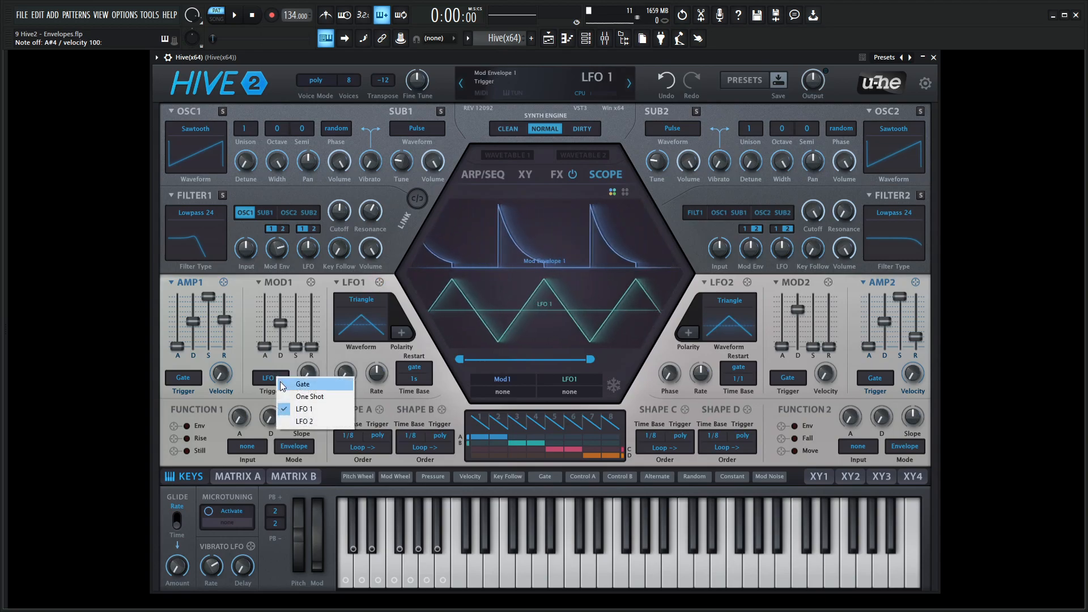
{"action": "left_click", "coordinate": [300, 384]}
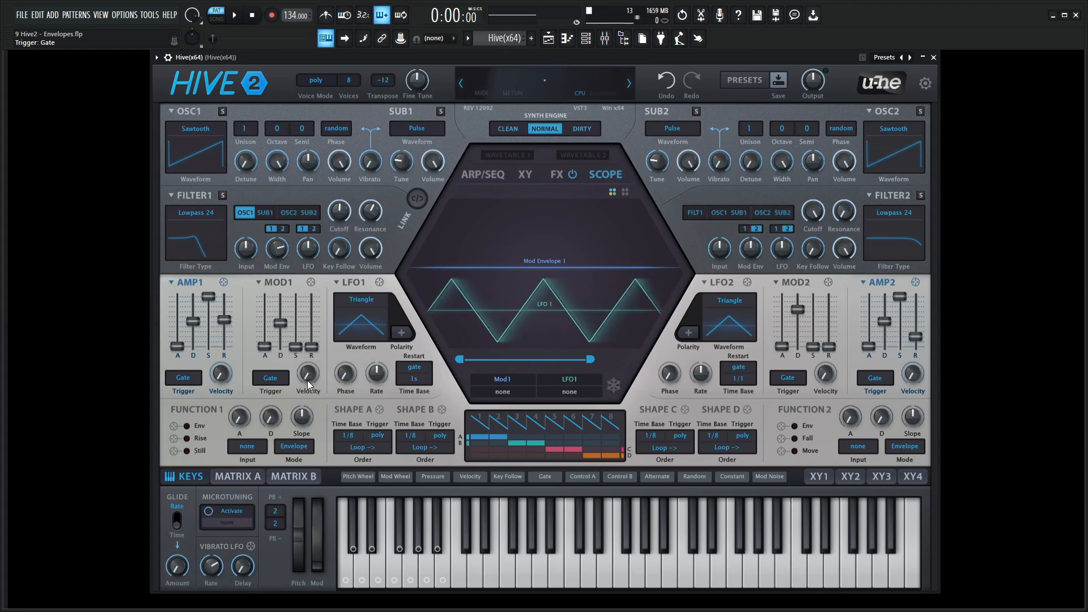
Check the note velocities in the Piano roll, then play the pattern and freeze the Scope to examine MOD1's velocity response
{"action": "key", "text": "F7"}
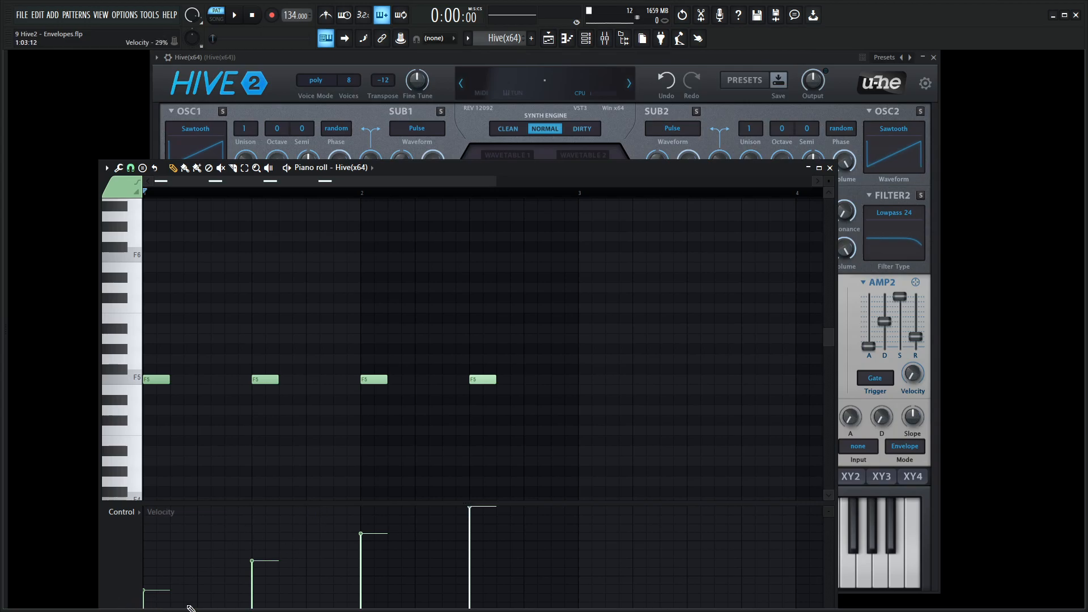
{"action": "key", "text": "F7"}
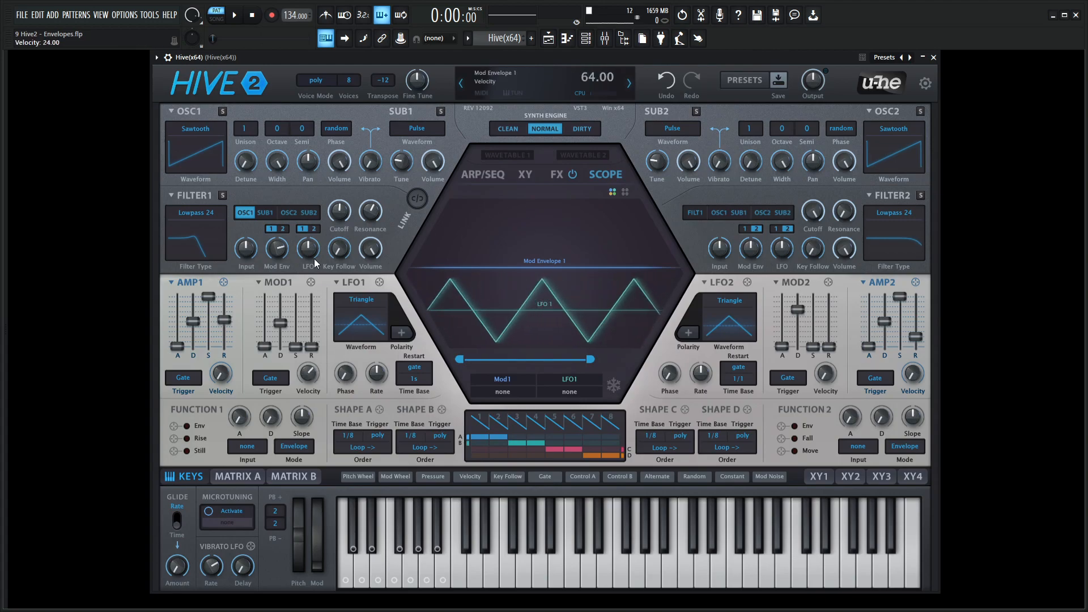
{"action": "key", "text": "space"}
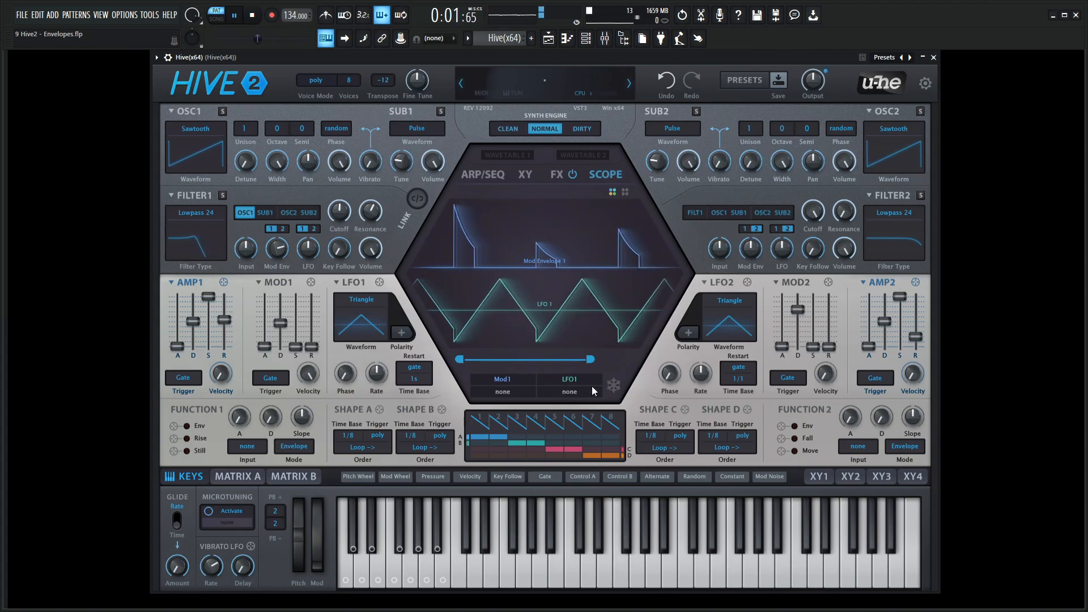
{"action": "left_click", "coordinate": [618, 386]}
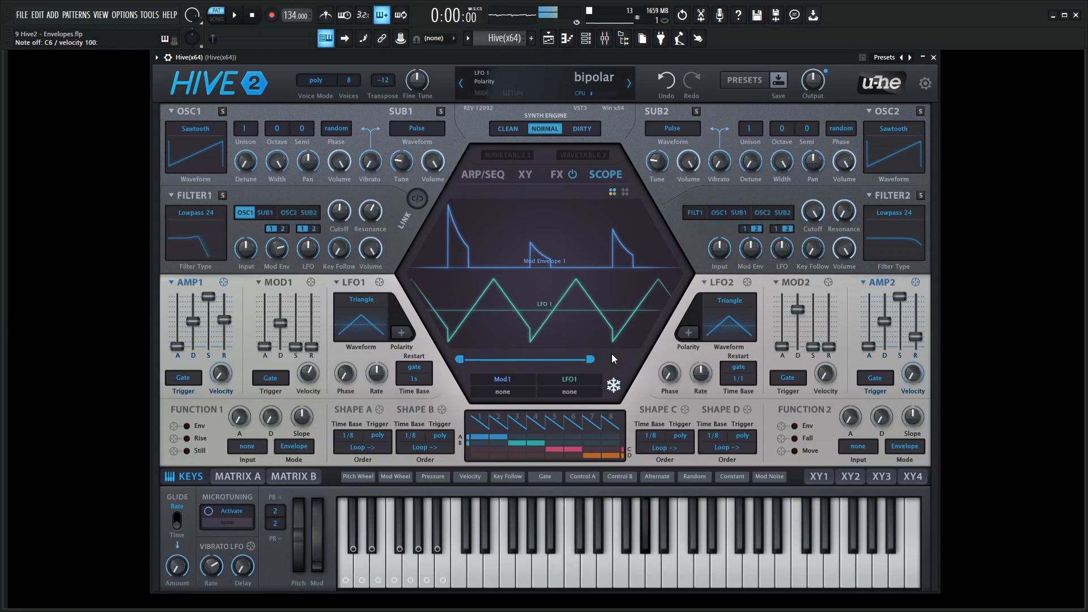
Unfreeze the Scope and replay the pattern to compare MOD1's peaks at the reduced Velocity amount
{"action": "left_click", "coordinate": [614, 385]}
{"action": "key", "text": "space"}
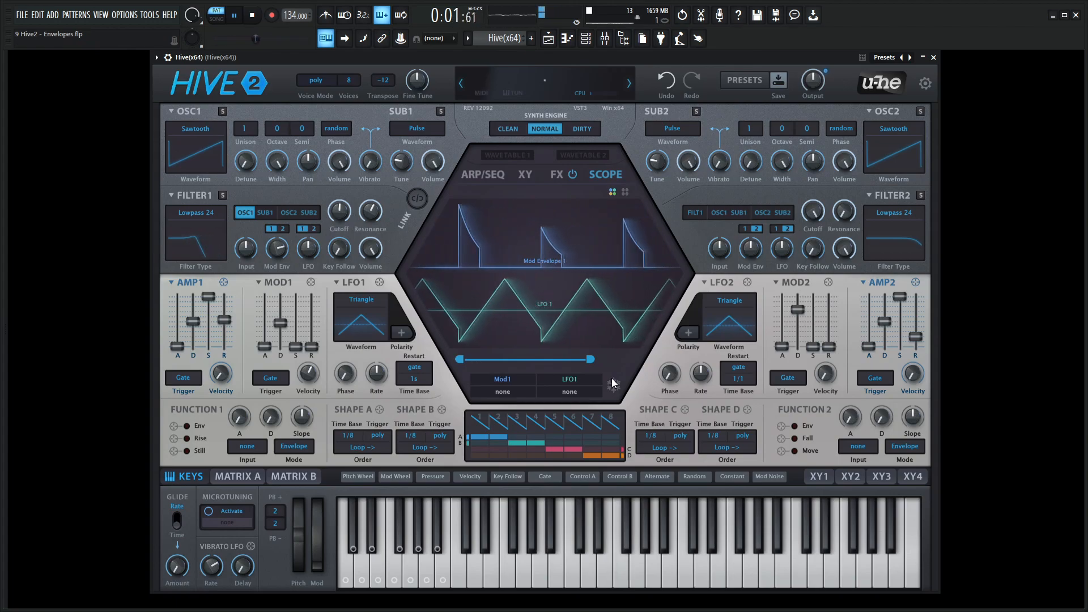
{"action": "key", "text": "space"}
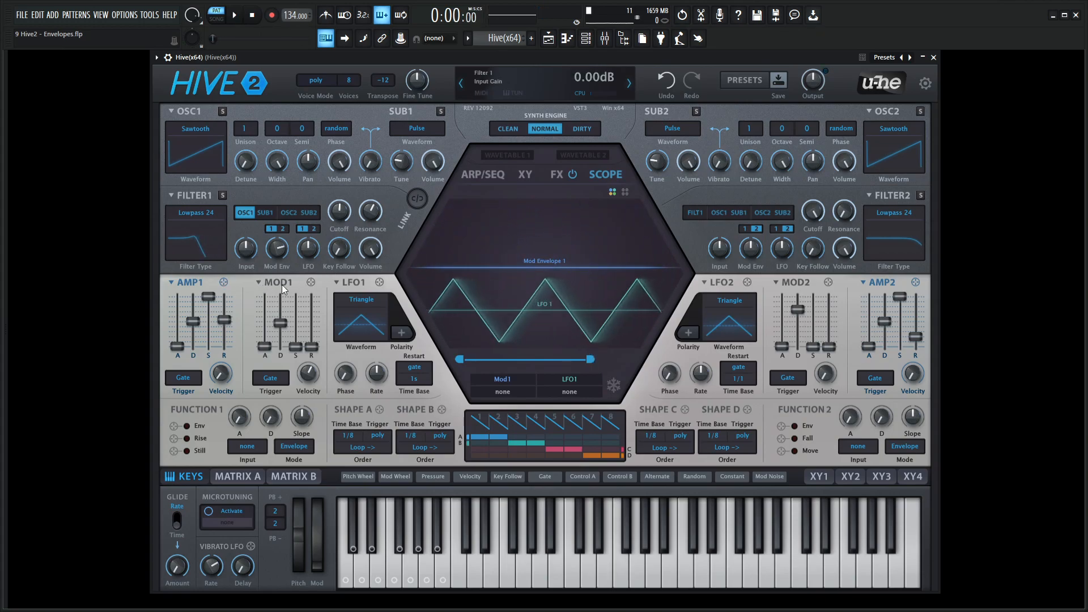
Reset the whole patch to init
{"action": "right_click", "coordinate": [170, 283]}
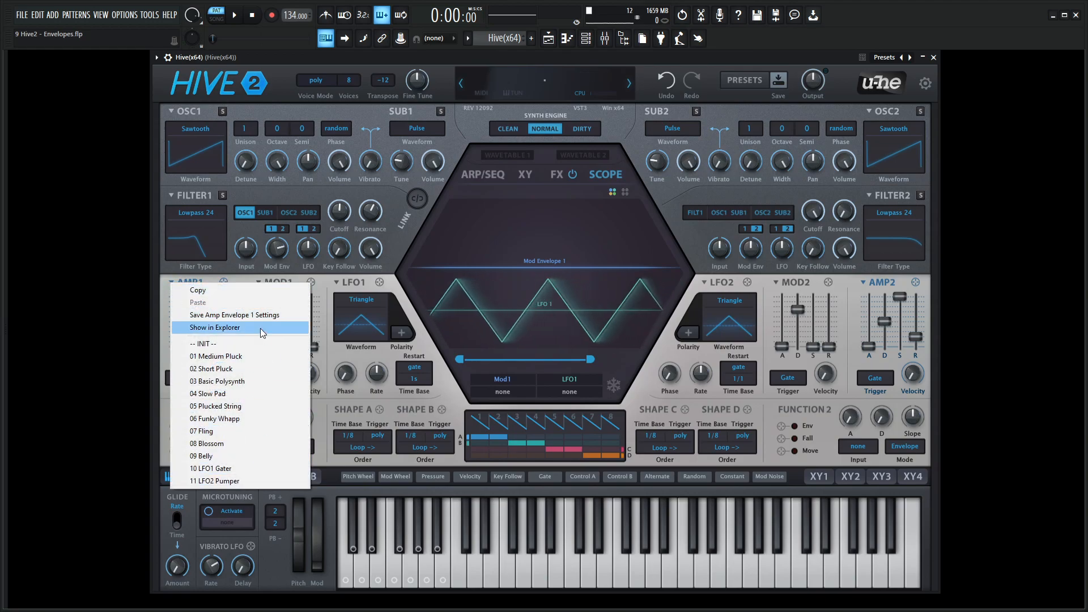
{"action": "right_click", "coordinate": [528, 83]}
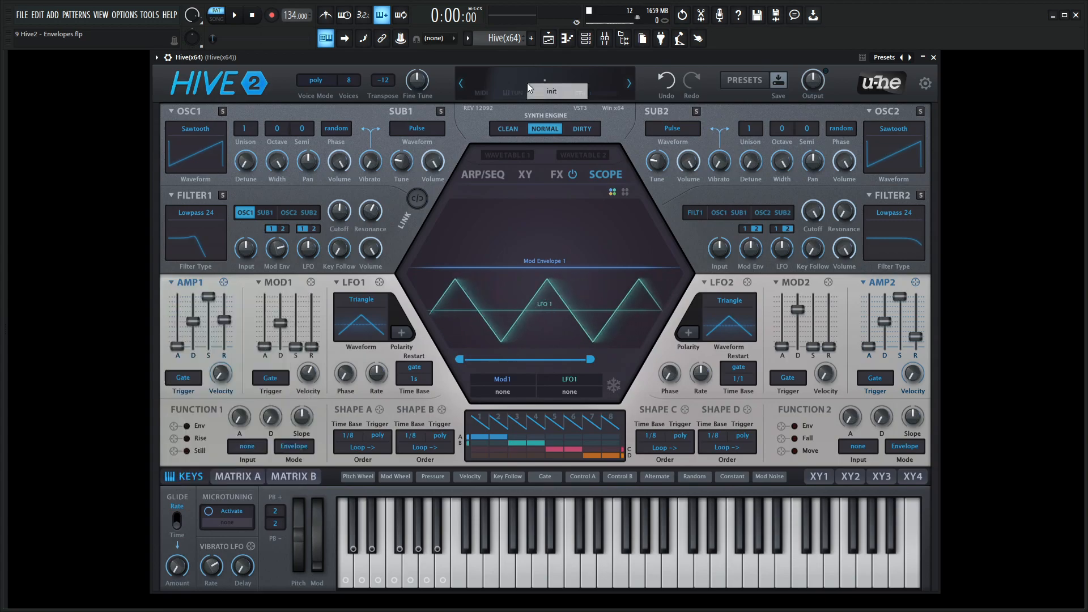
{"action": "left_click", "coordinate": [548, 92]}
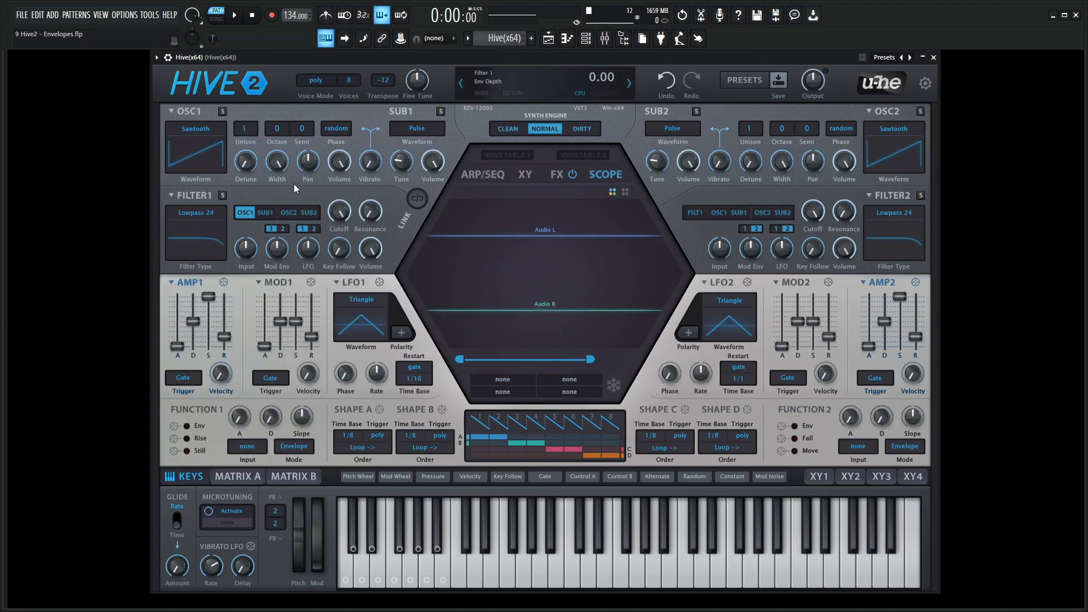
Try the AMP1 envelope presets 01 Medium Pluck and 02 Short Pluck, ending with 04 Slow Pad
{"action": "left_click", "coordinate": [172, 282]}
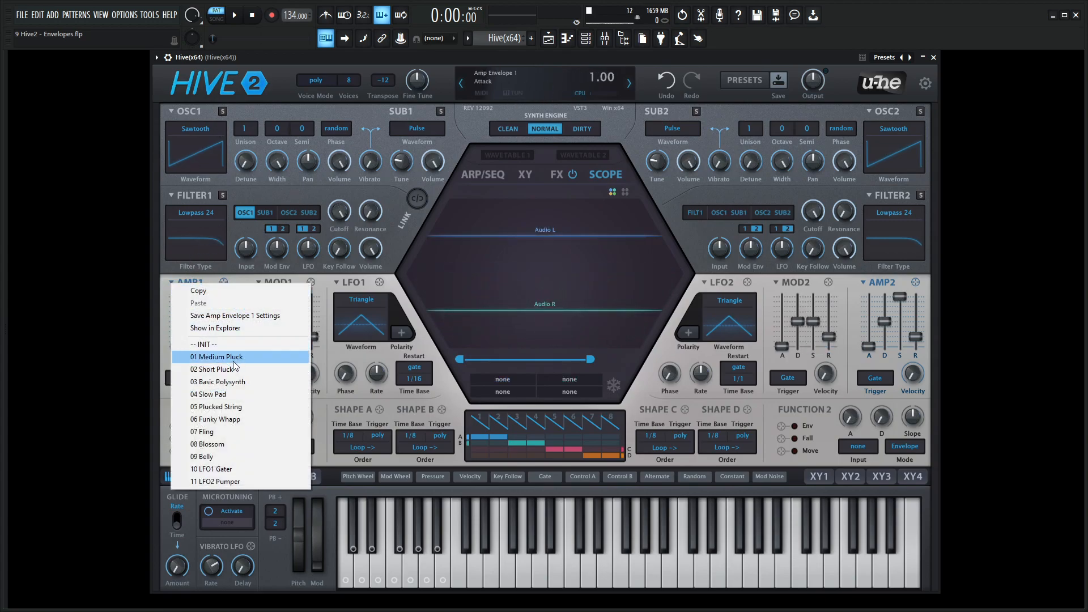
{"action": "left_click", "coordinate": [253, 357]}
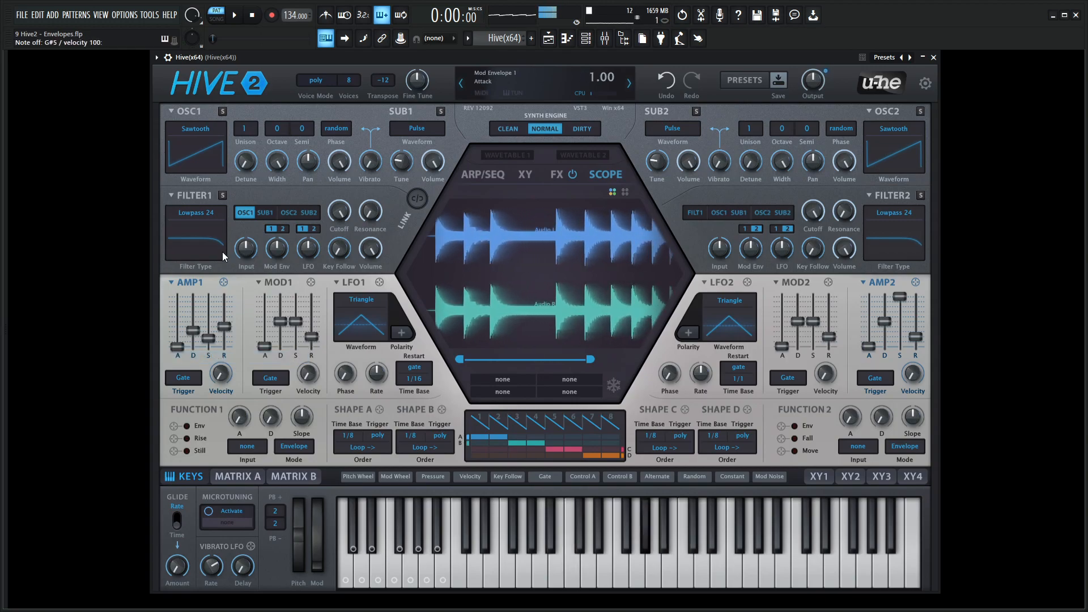
{"action": "left_click", "coordinate": [172, 283]}
{"action": "left_click", "coordinate": [224, 369]}
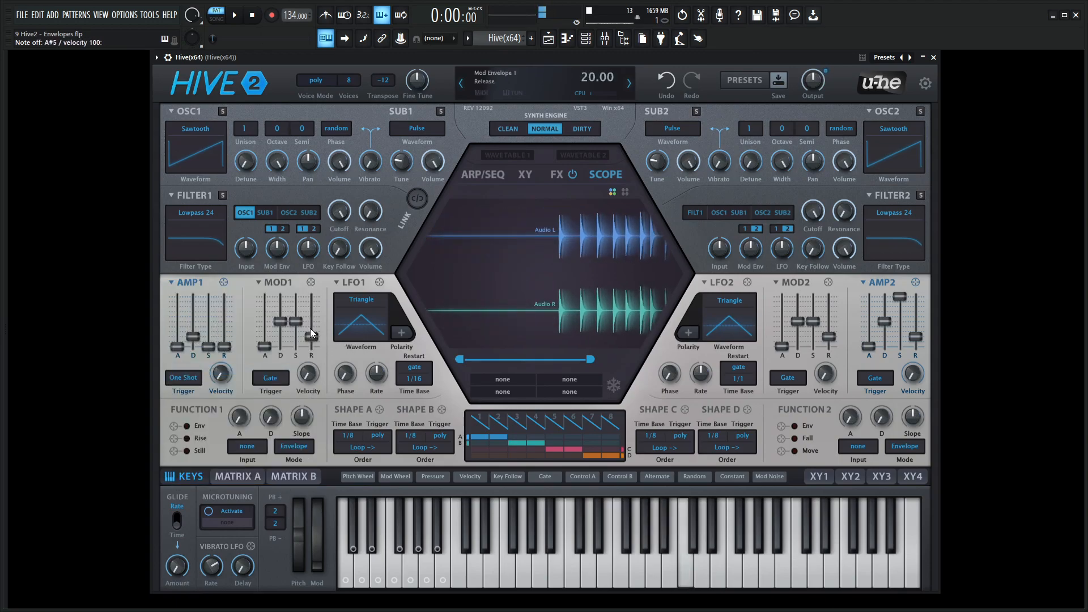
{"action": "left_click", "coordinate": [169, 280]}
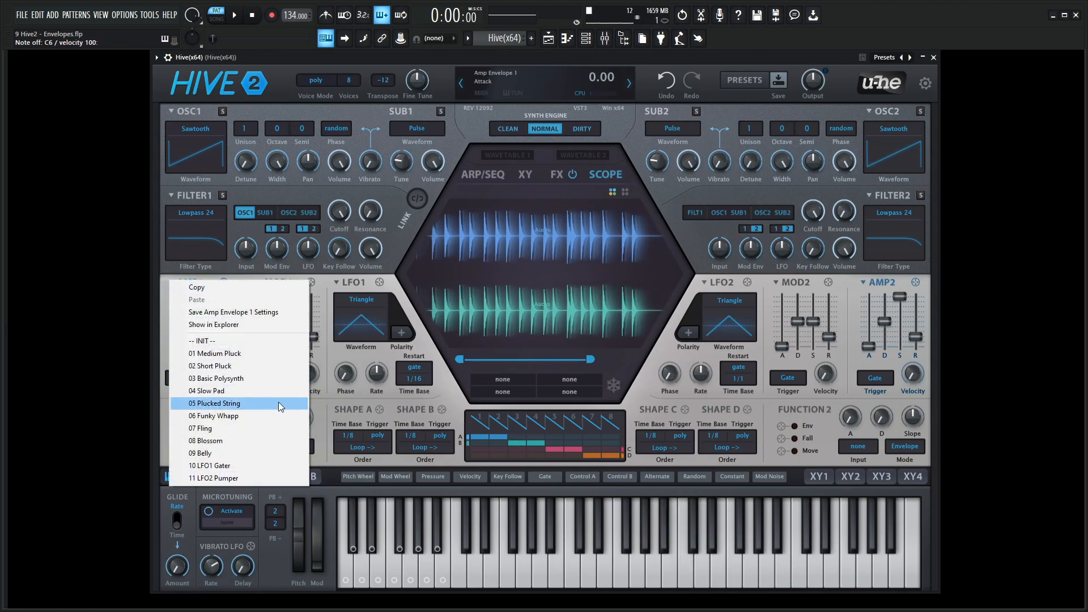
{"action": "left_click", "coordinate": [267, 394]}
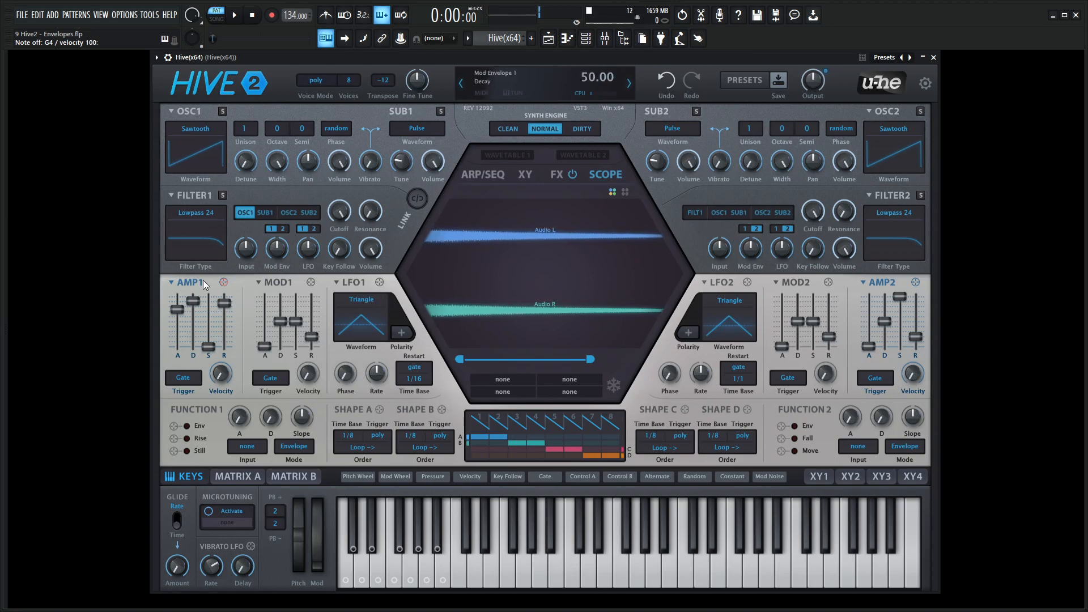
View the MOD1 preset list without loading one, then raise Filter 1's Mod Env amount and set its Cutoff to 132
{"action": "left_click", "coordinate": [260, 280]}
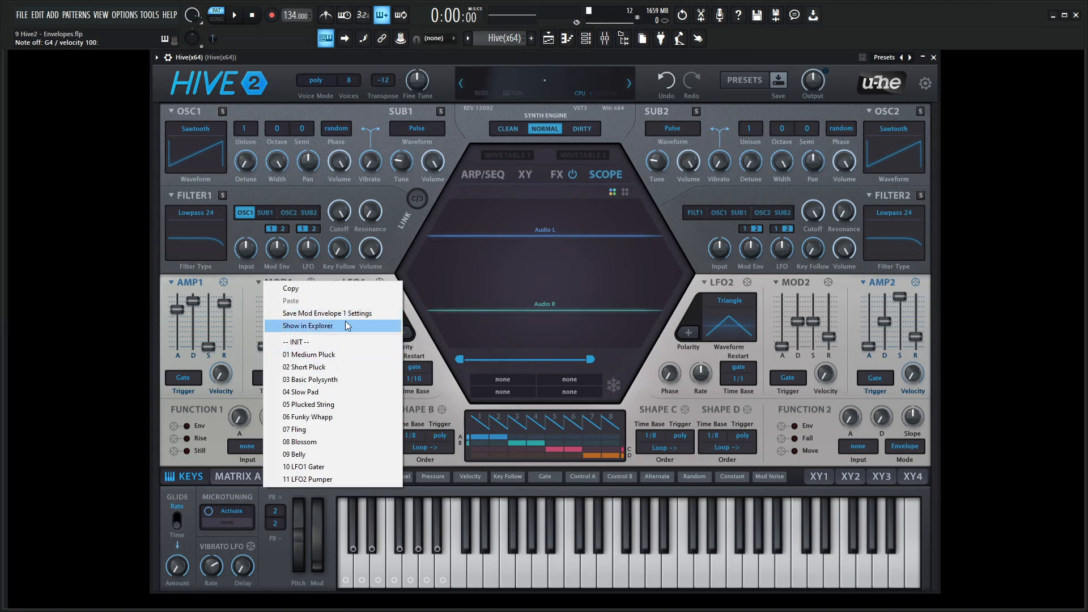
{"action": "left_click", "coordinate": [225, 368]}
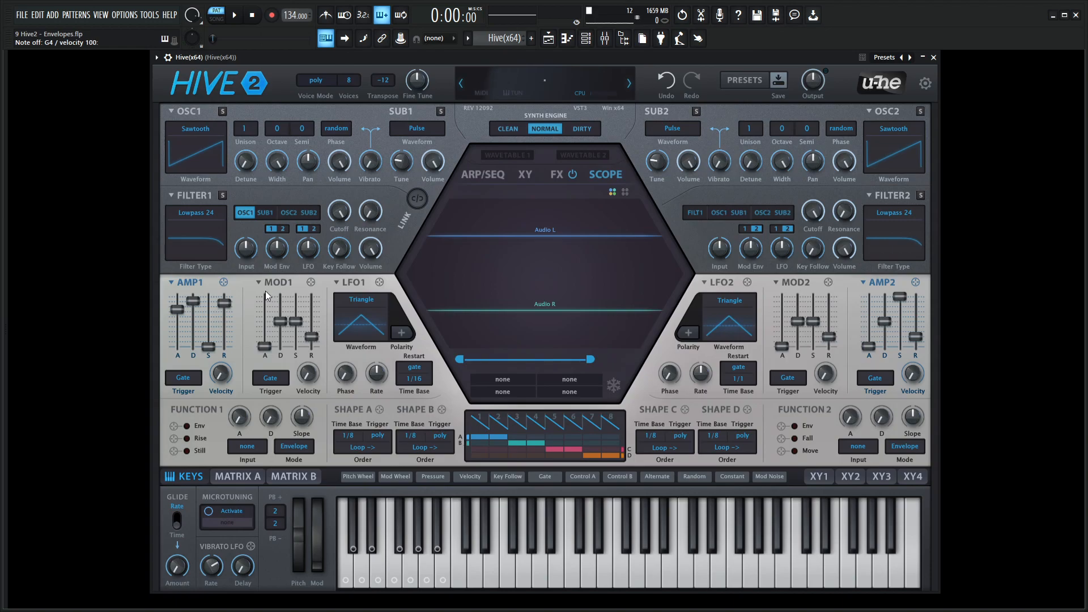
{"action": "left_click_drag", "start_coordinate": [277, 248], "coordinate": [340, 210]}
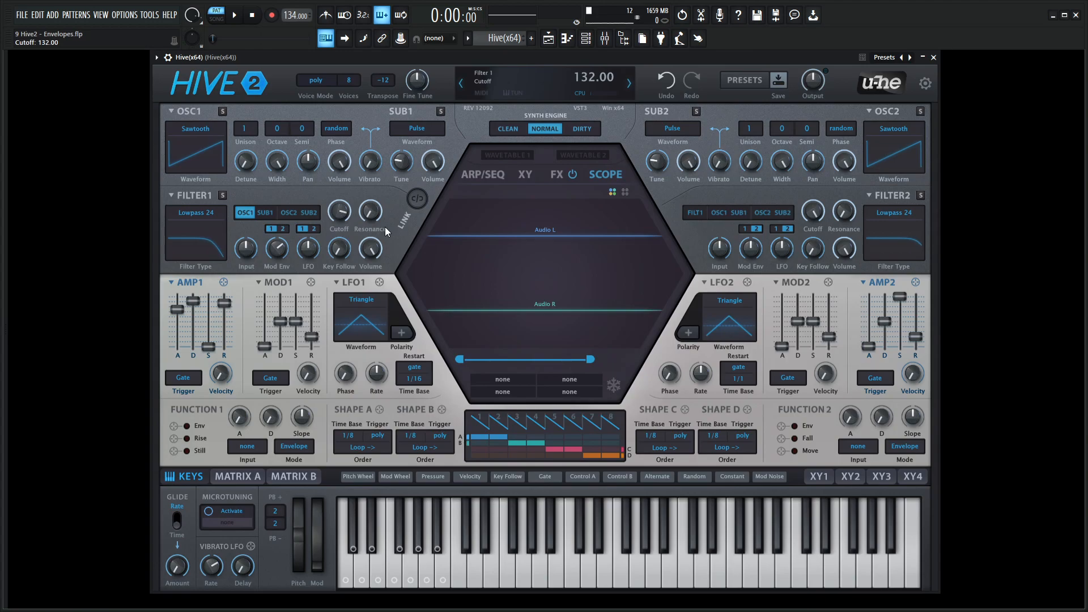
Look through the preset lists of FILTER1 and OSC1 without loading a preset
{"action": "left_click", "coordinate": [180, 197]}
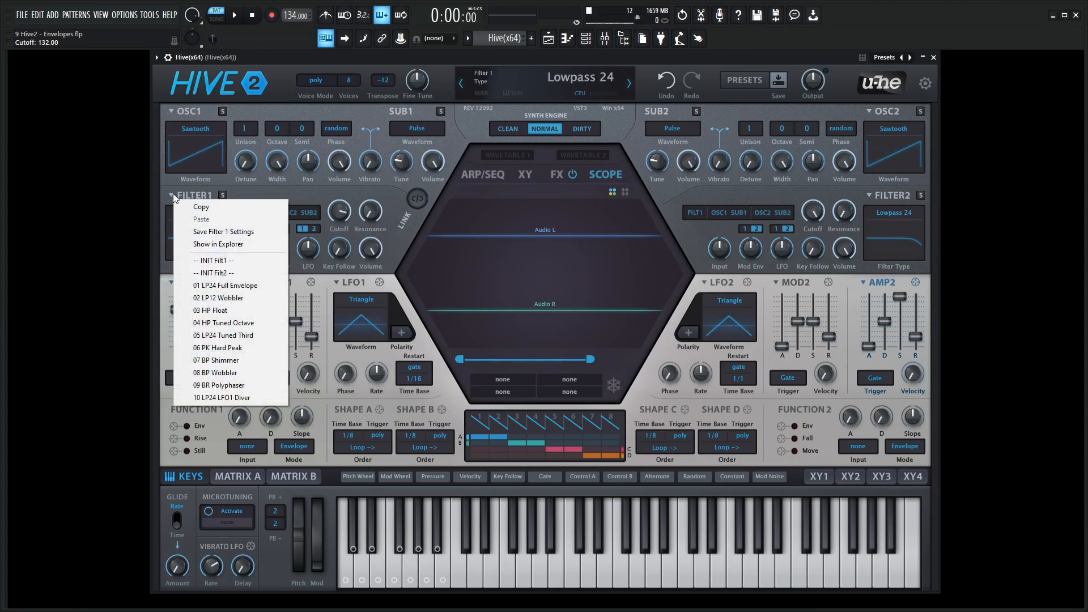
{"action": "left_click", "coordinate": [173, 117]}
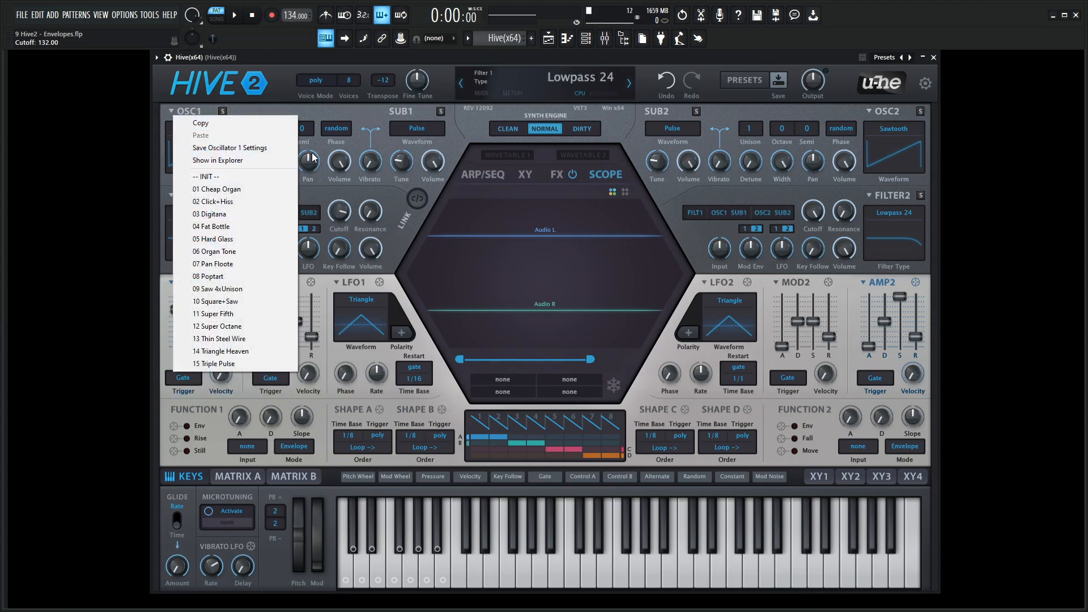
{"action": "left_click", "coordinate": [391, 290]}
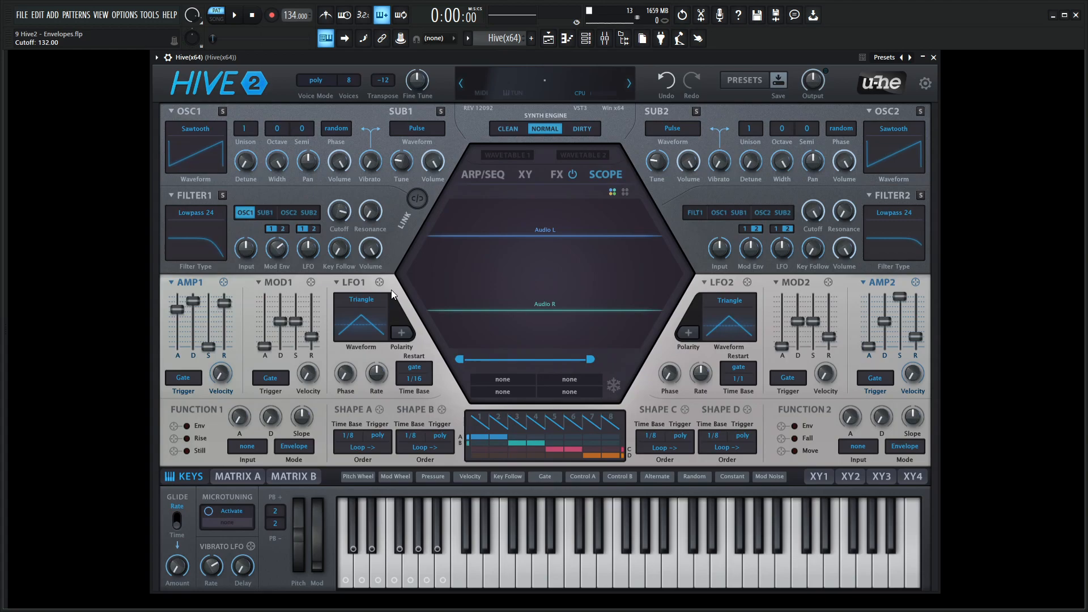